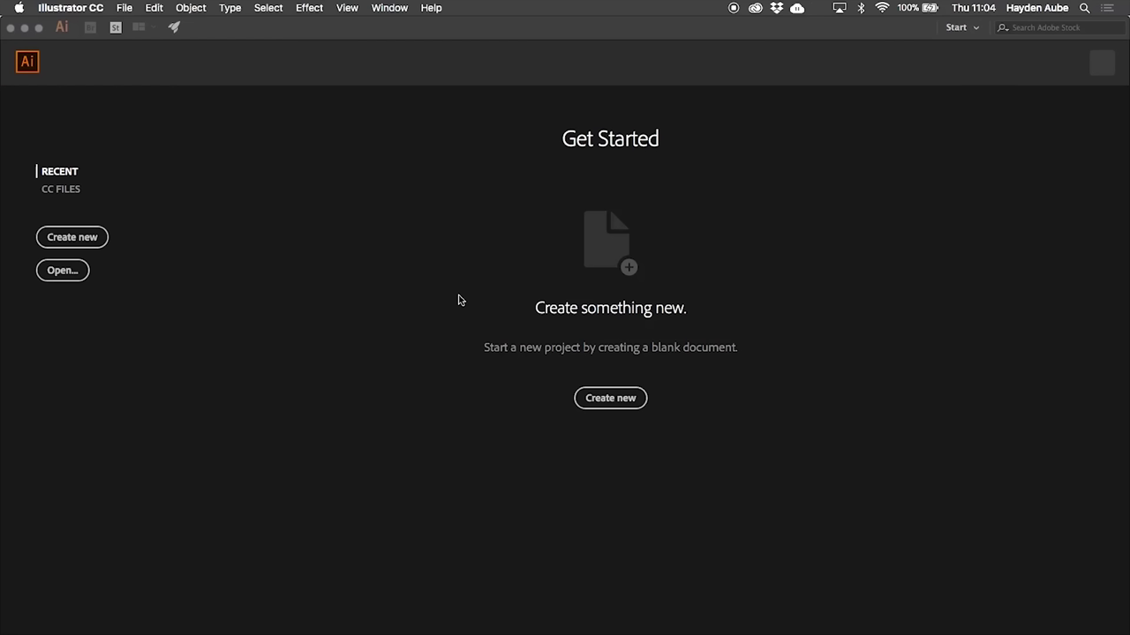
Step: Create a 6 × 3 in RGB document and add a rectangle 6 in wide and 3 in high
click(586, 401)
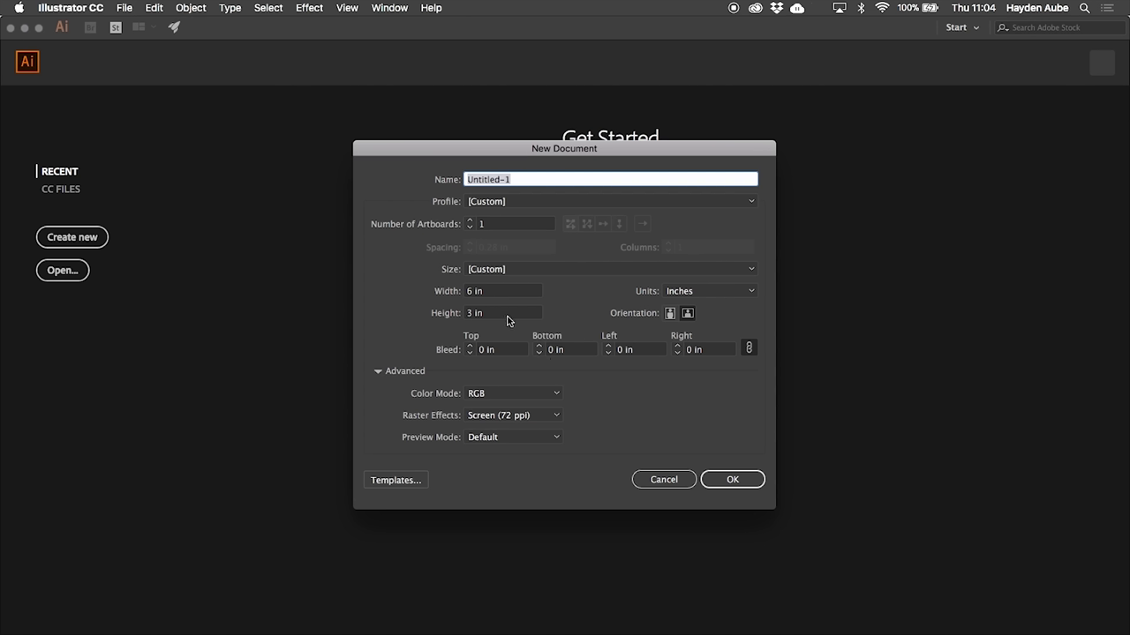
click(730, 482)
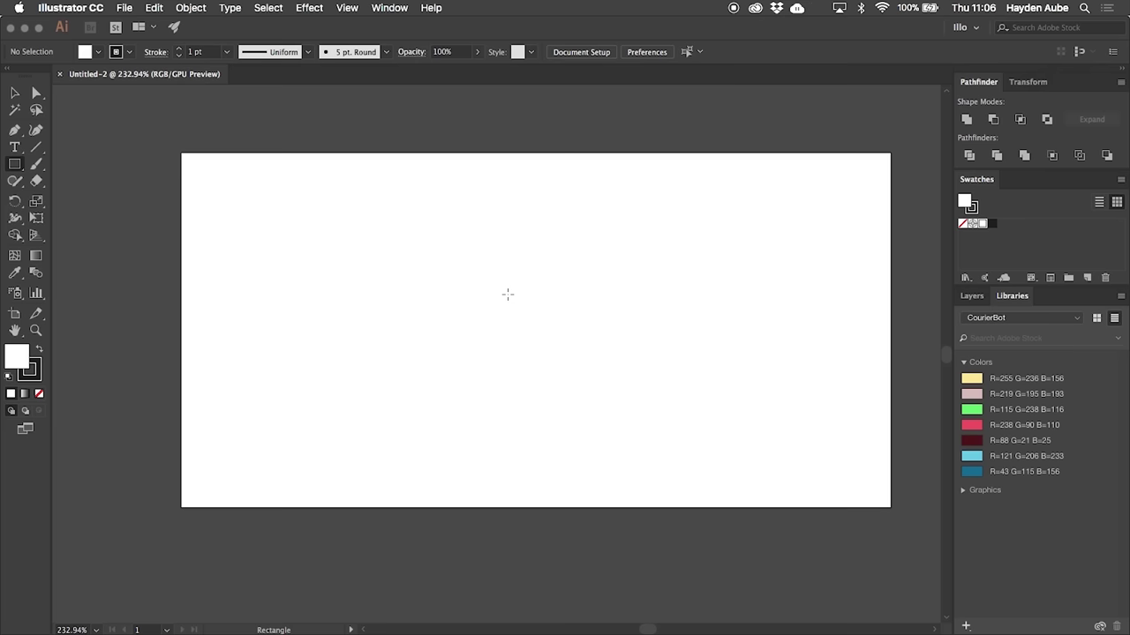
click(534, 289)
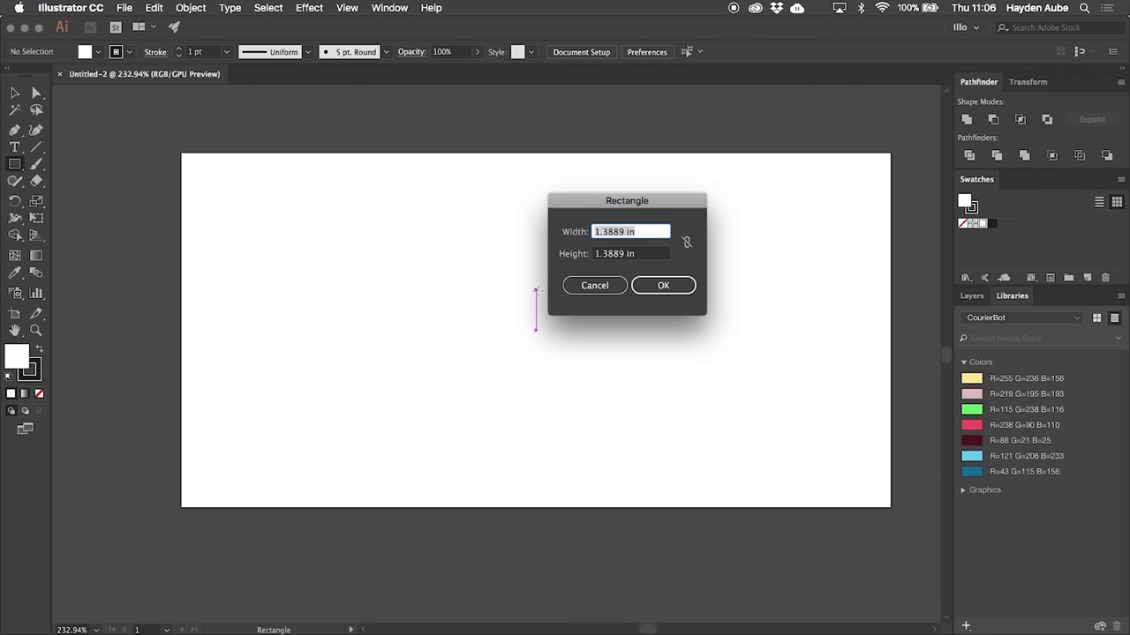
text(6)
key(Tab)
text(3)
key(Tab)
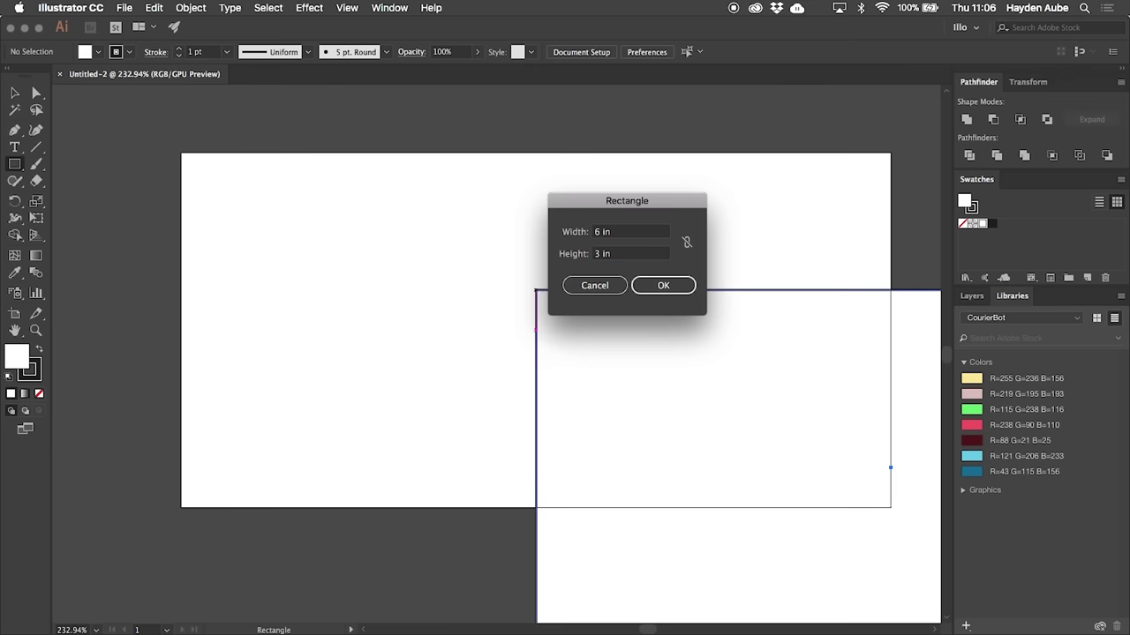
key(Return)
key(v)
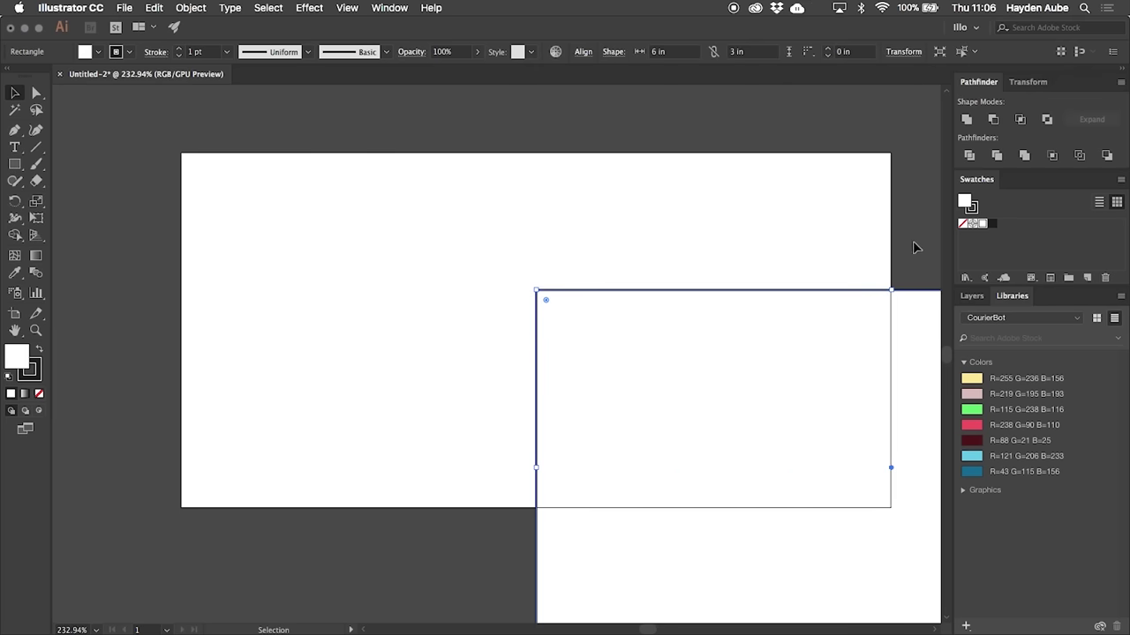
Step: Give the rectangle no stroke and the library fill R=121 G=206 B=233, and align it exactly with the artboard
click(963, 224)
click(972, 210)
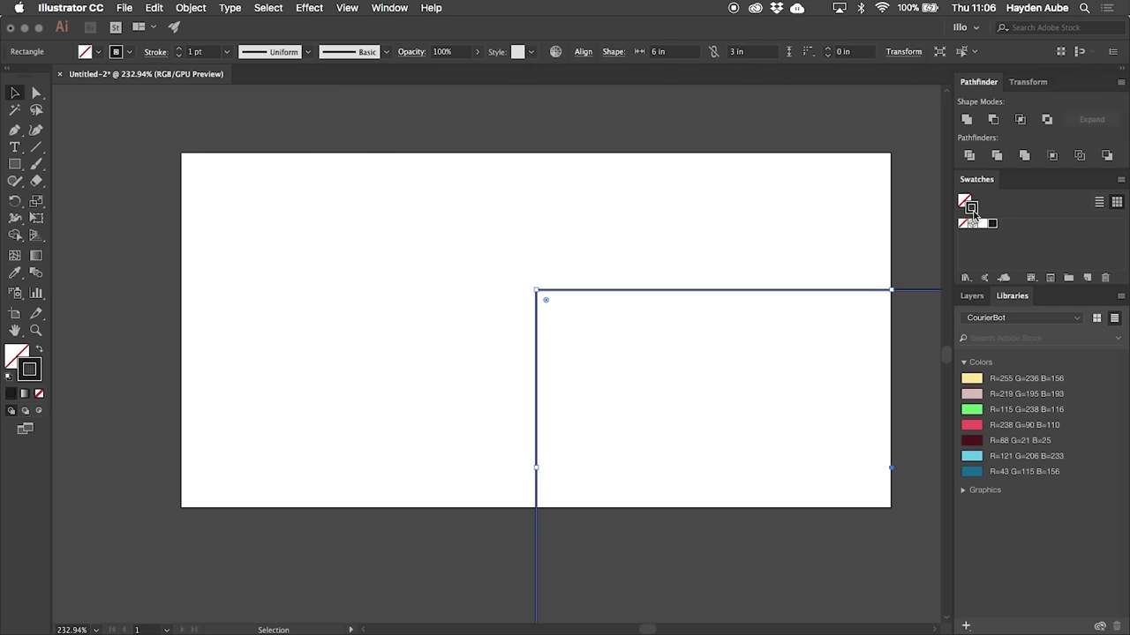
click(963, 223)
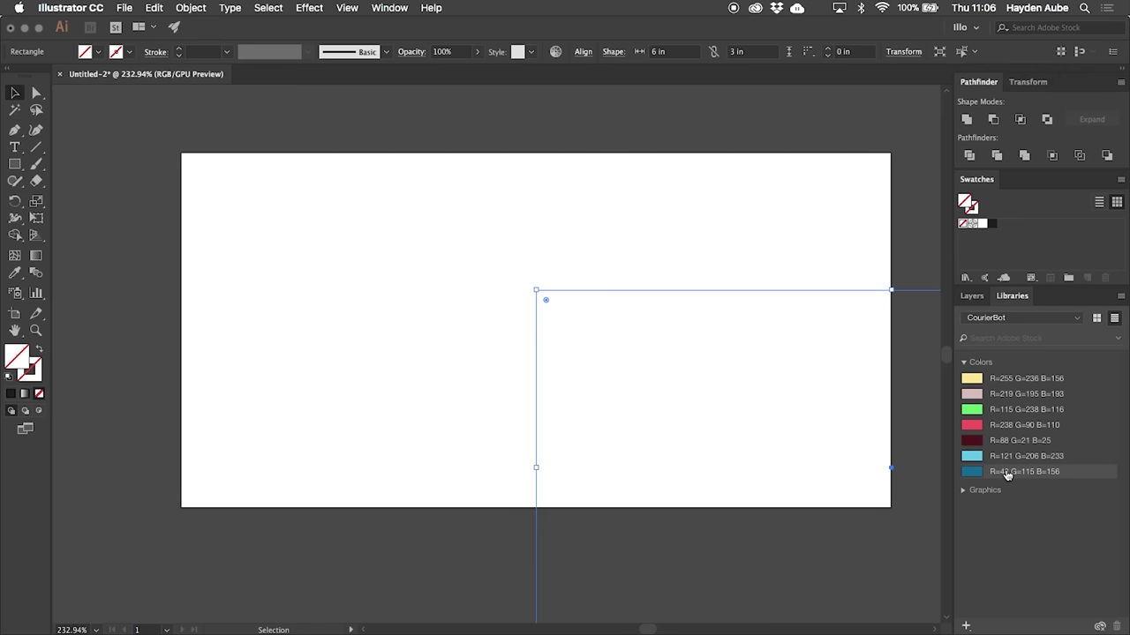
click(1010, 455)
key(super+shift+a)
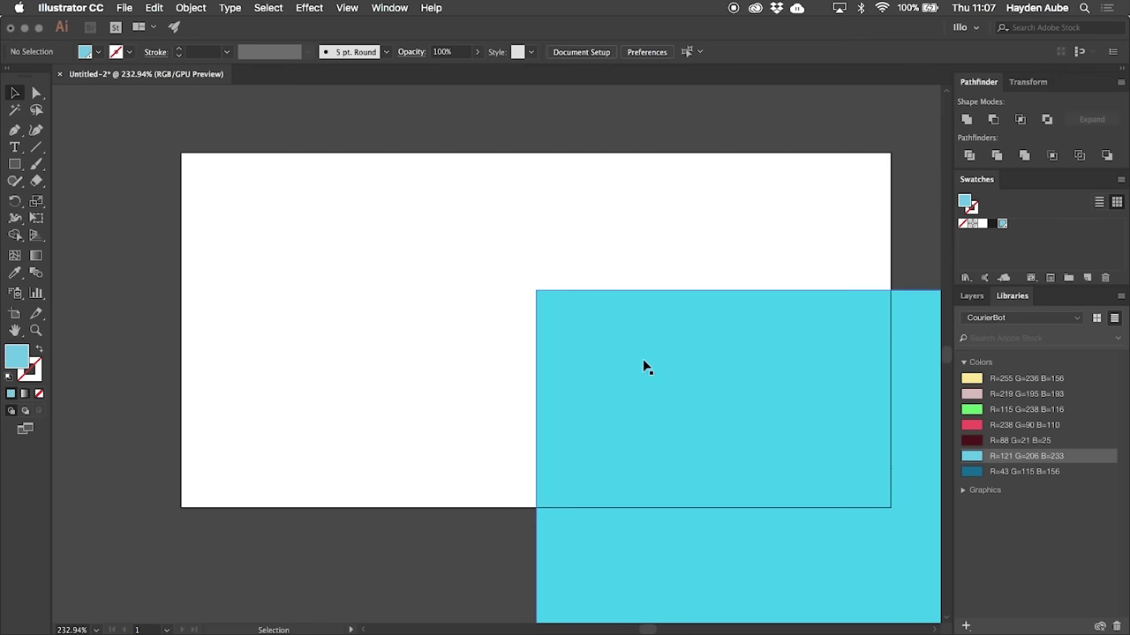
drag(644, 367, 289, 229)
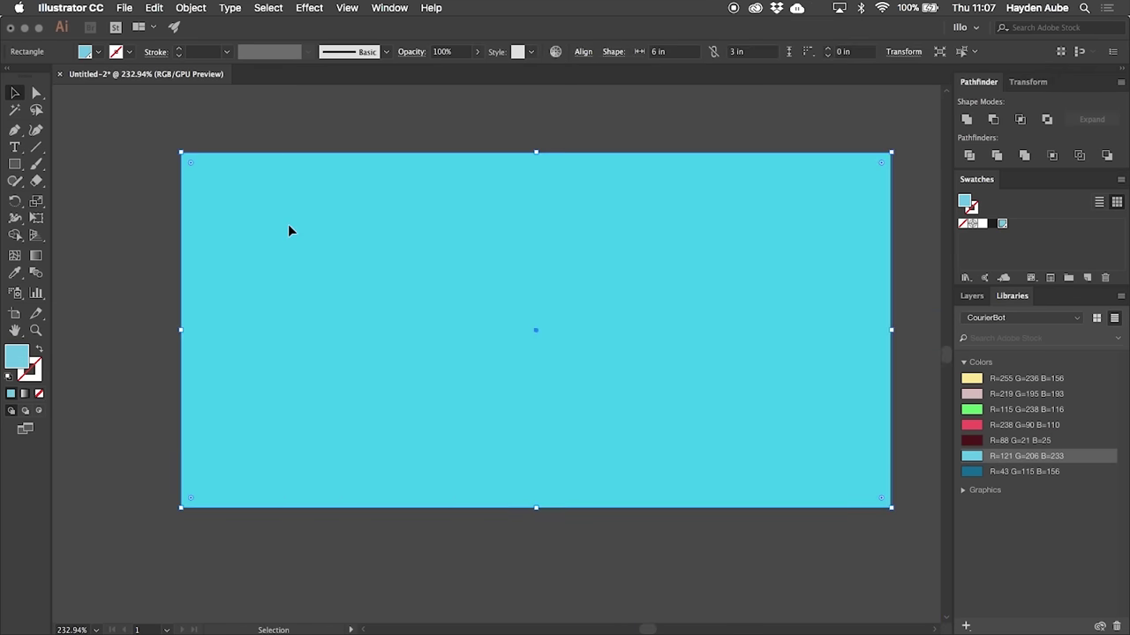
key(a)
click(293, 119)
key(v)
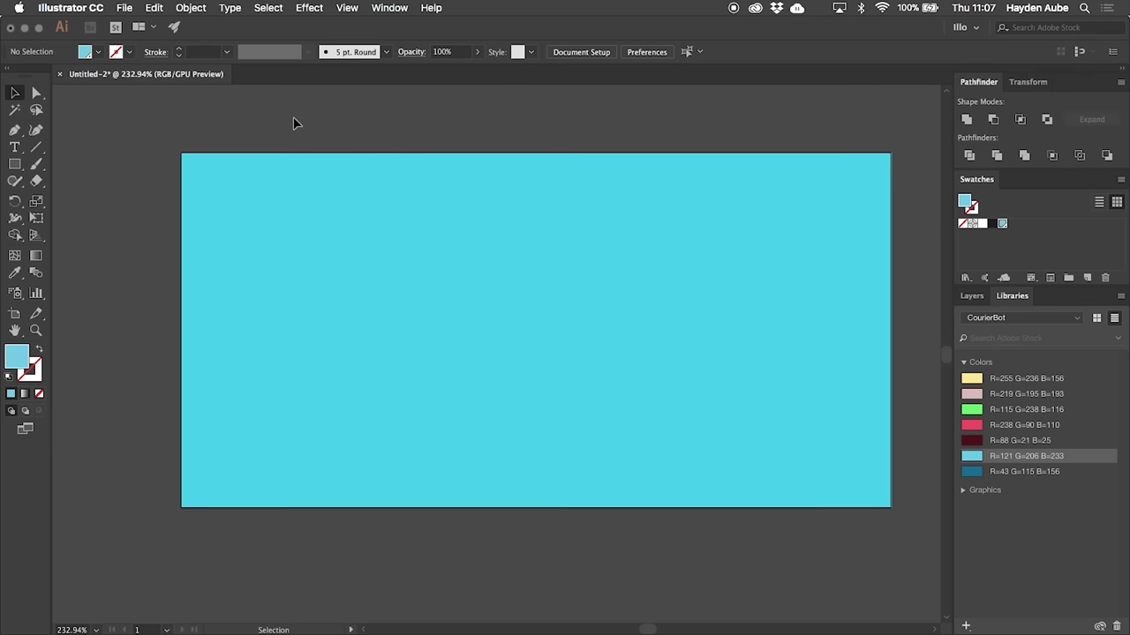
Step: Place the Bot 3 library graphic in the artboard's upper left half and rotate it about 45° counterclockwise
click(965, 362)
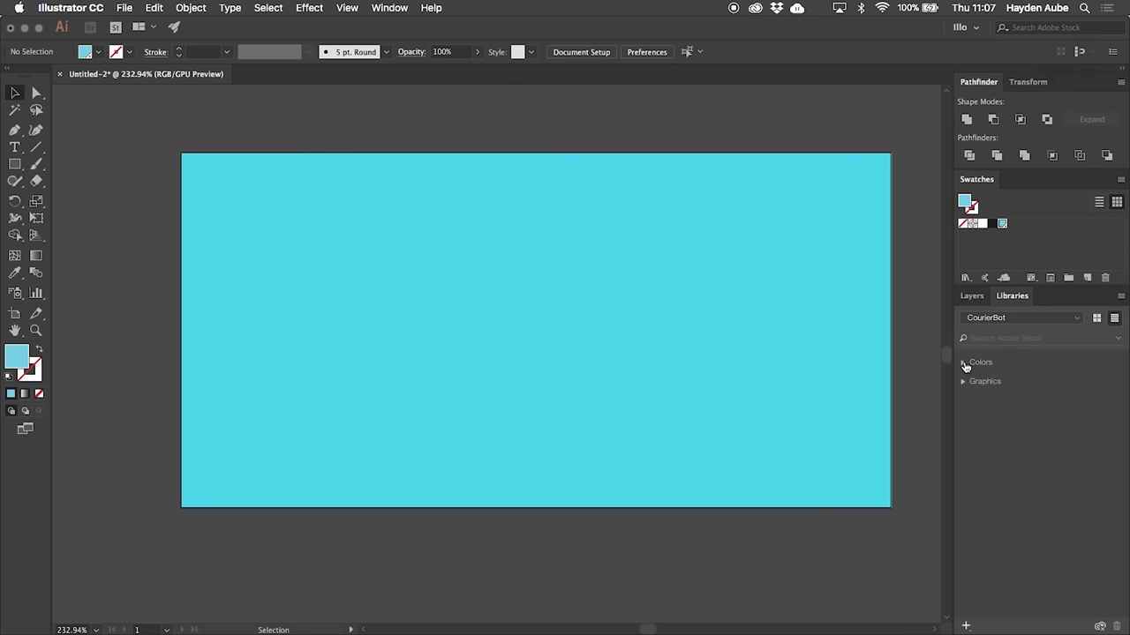
click(965, 385)
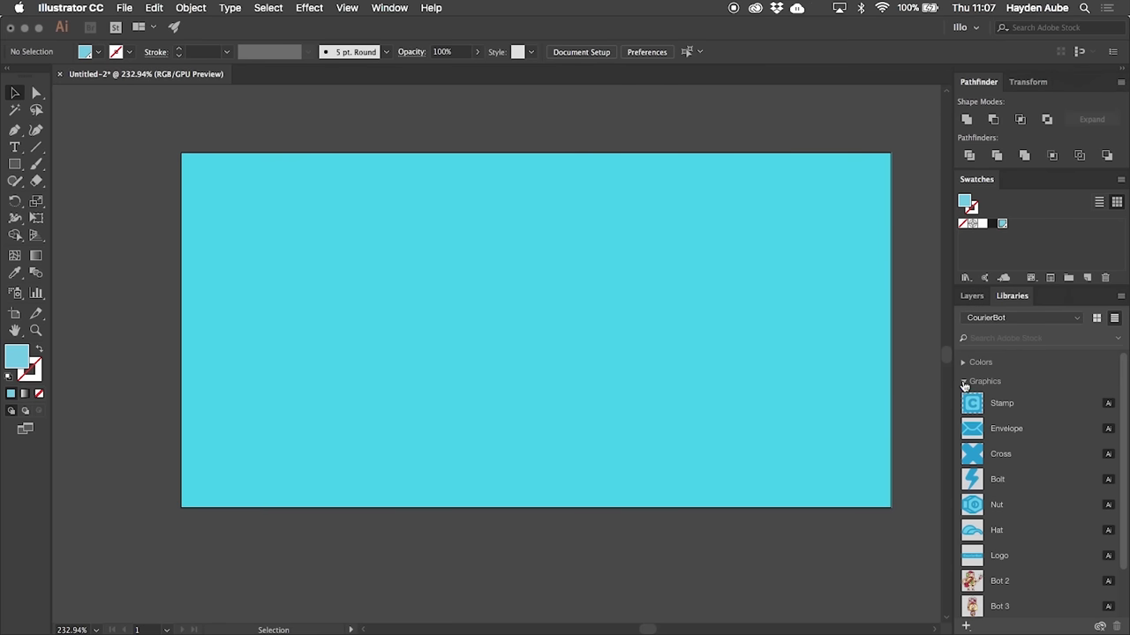
scroll(1015, 501, down, 2)
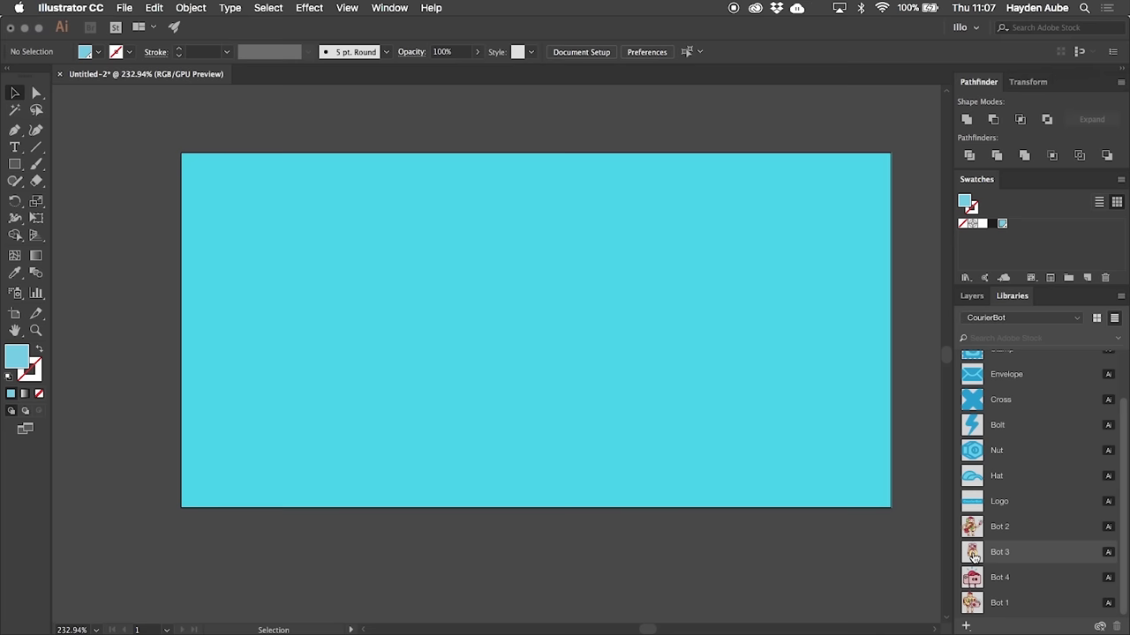
drag(972, 553, 449, 282)
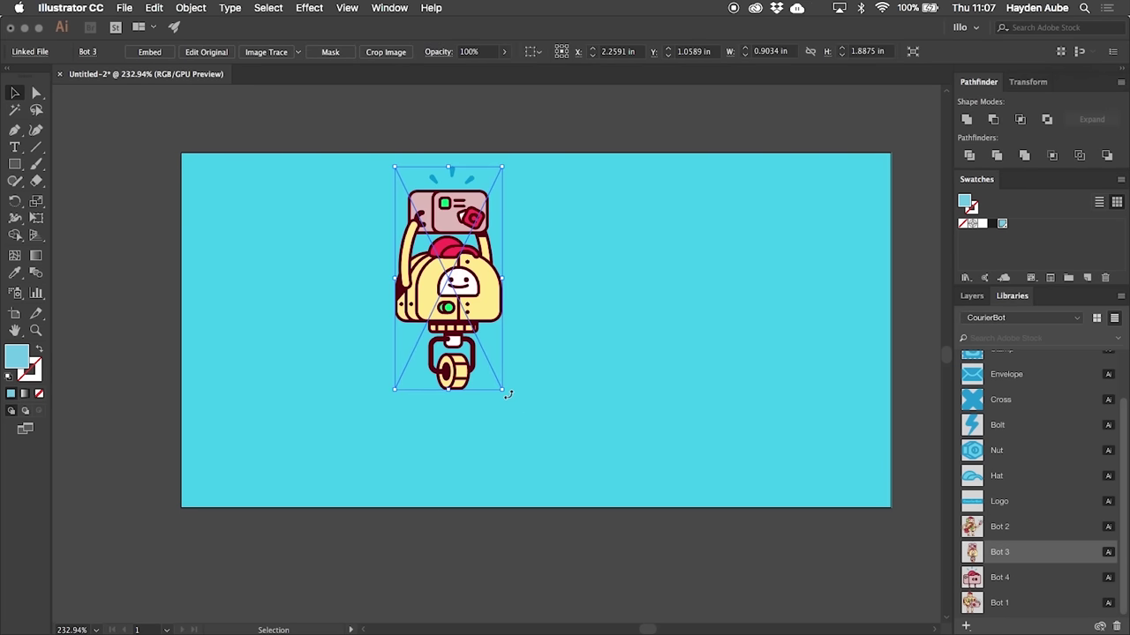
drag(508, 391, 578, 347)
click(597, 298)
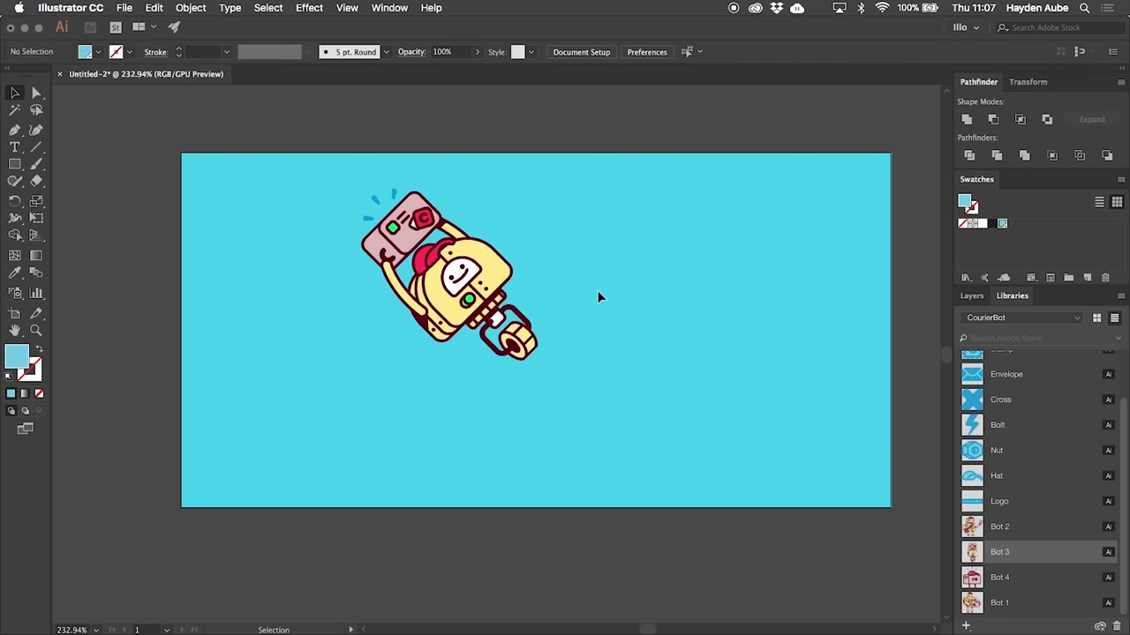
Step: Place Bot 2 in the upper right half, rotated about 135° counterclockwise, and spread it and Bot 3 apart
drag(972, 527, 641, 302)
drag(750, 400, 644, 194)
click(517, 410)
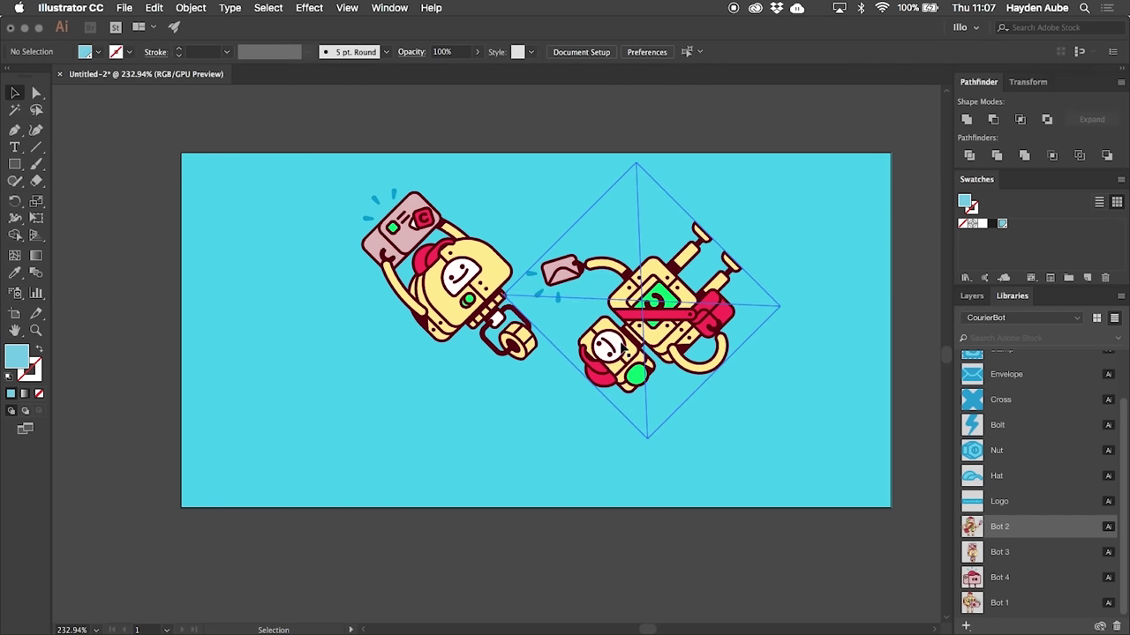
drag(647, 350, 694, 296)
click(495, 272)
drag(496, 272, 468, 295)
click(570, 395)
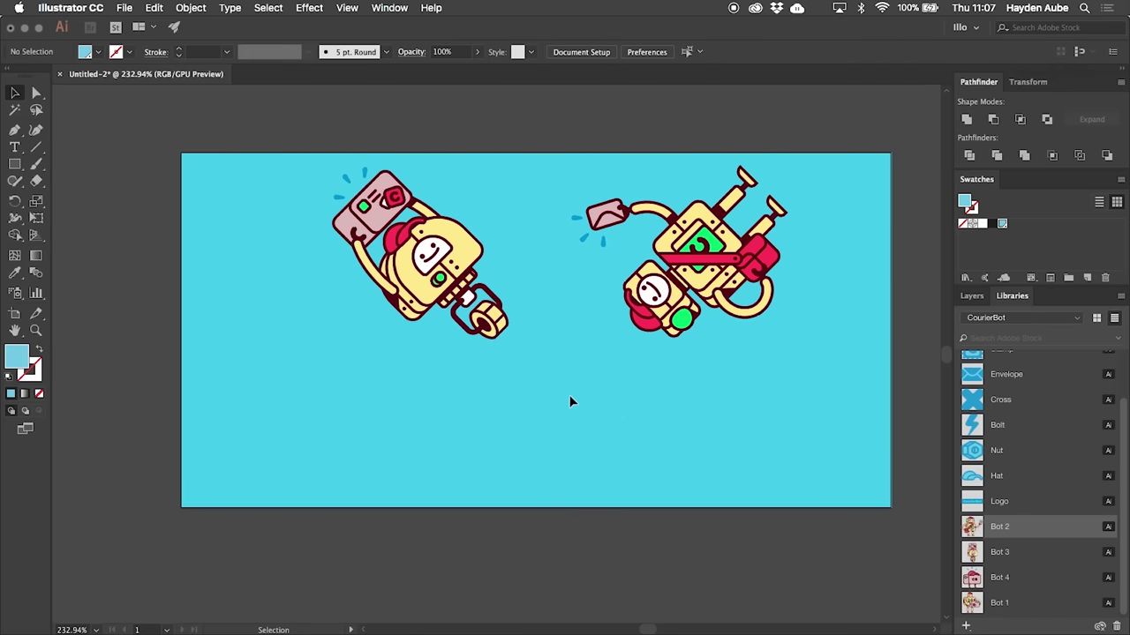
Step: Place Bot 4 below Bot 2 near the artboard's bottom edge, rotated so its hat points down to the right
drag(989, 578, 626, 428)
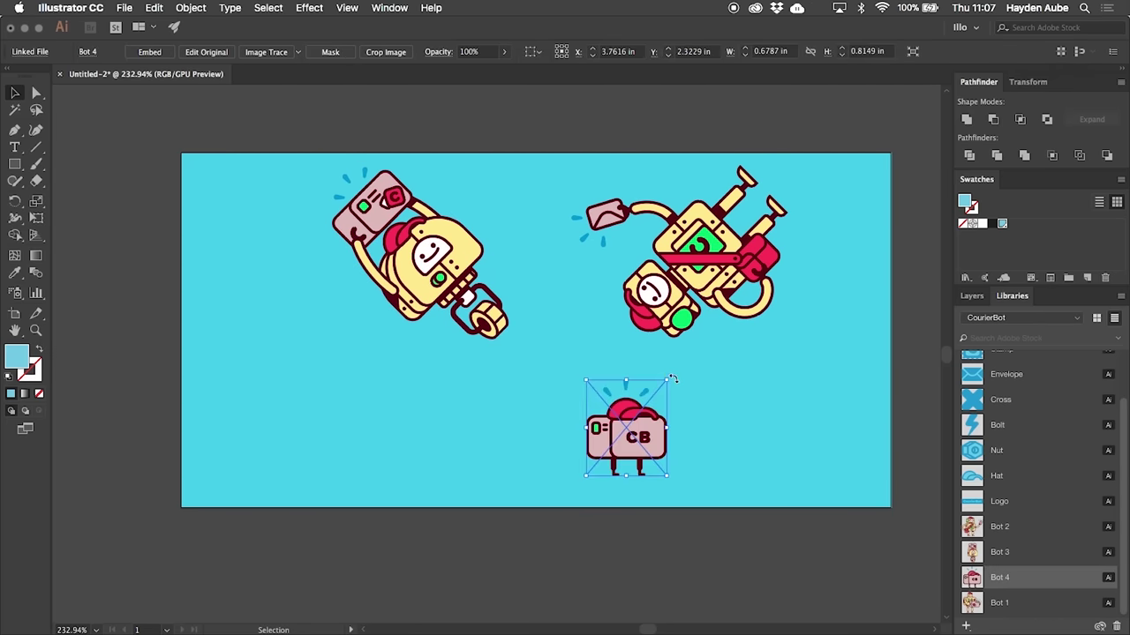
drag(672, 379, 698, 475)
click(736, 447)
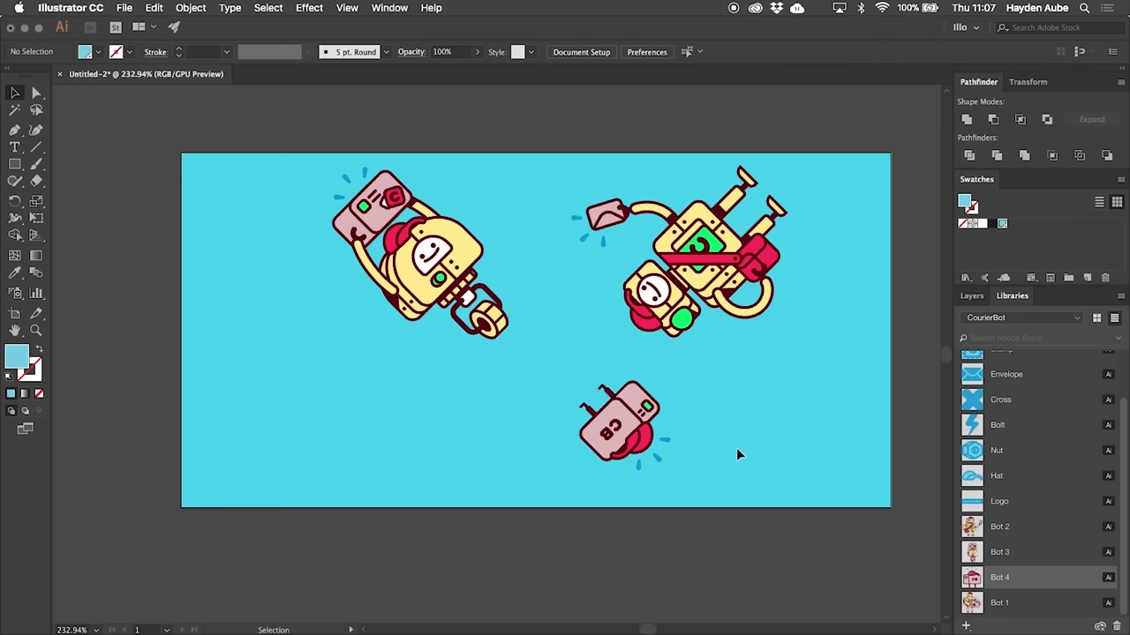
drag(630, 447, 636, 468)
click(716, 470)
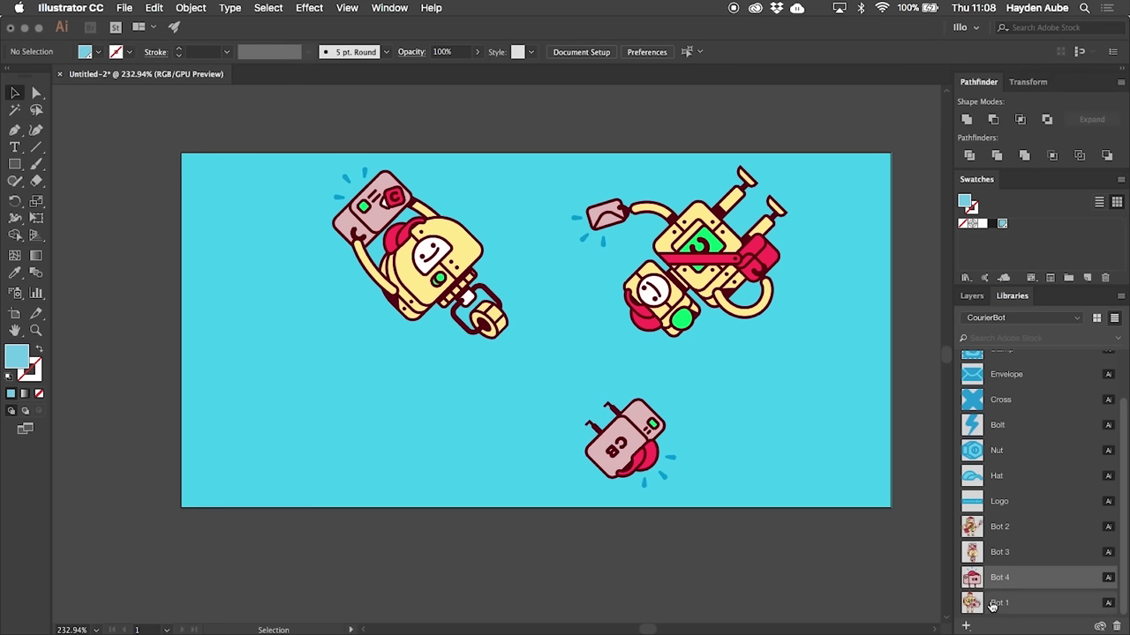
Step: Place Bot 1 rotated about 45° clockwise so that it overlaps the lower part of the artboard's left edge
drag(992, 606, 291, 389)
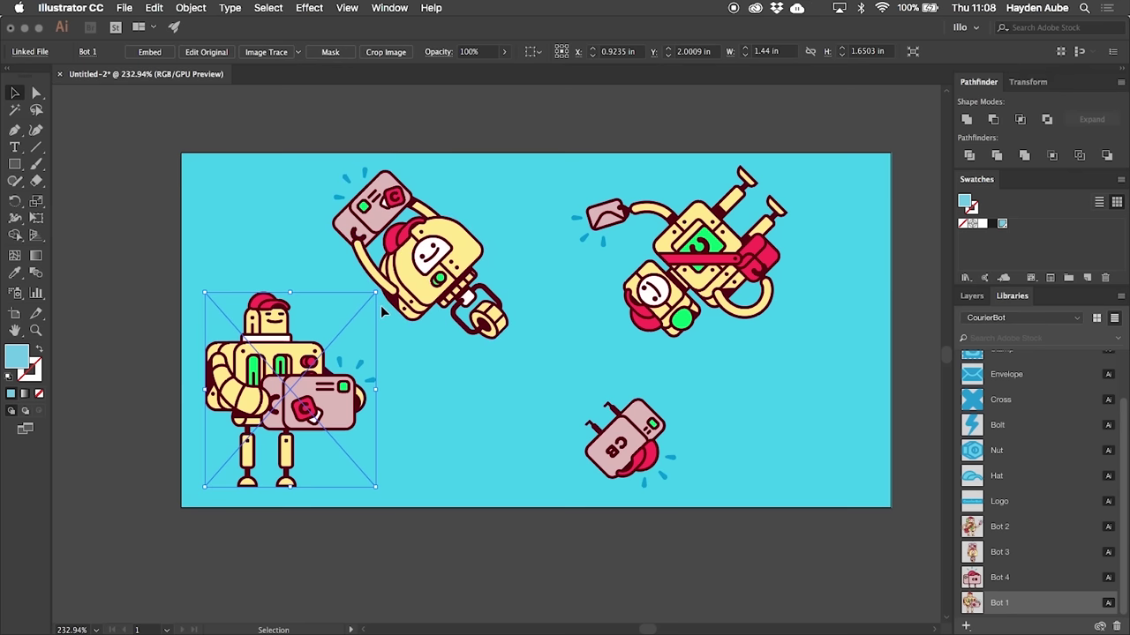
drag(383, 301, 442, 413)
drag(331, 403, 226, 428)
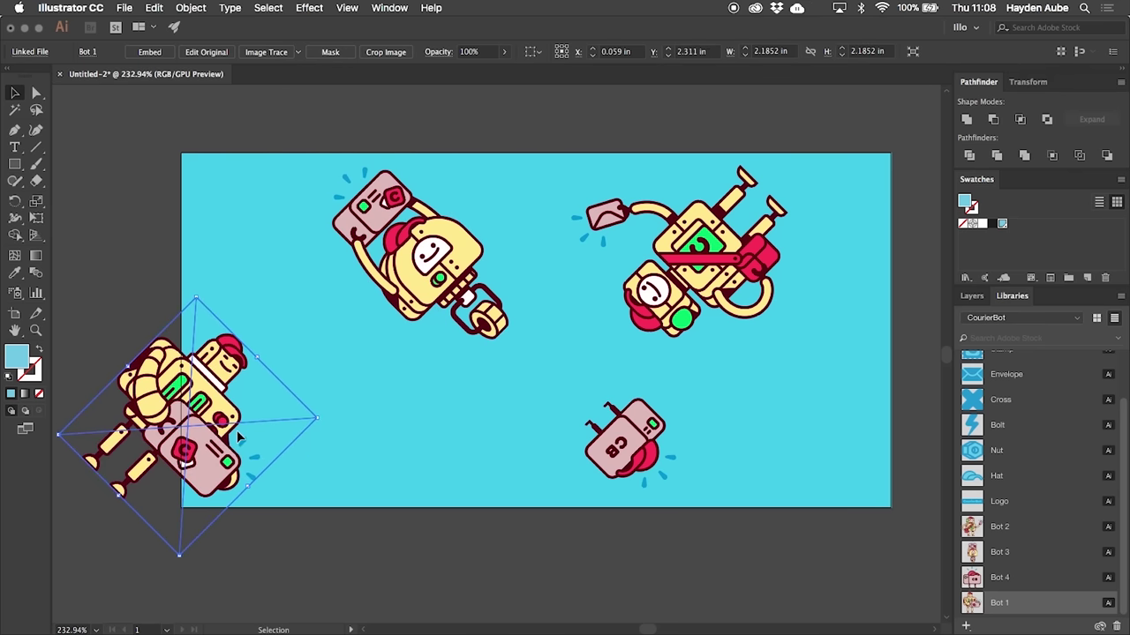
drag(238, 436, 259, 420)
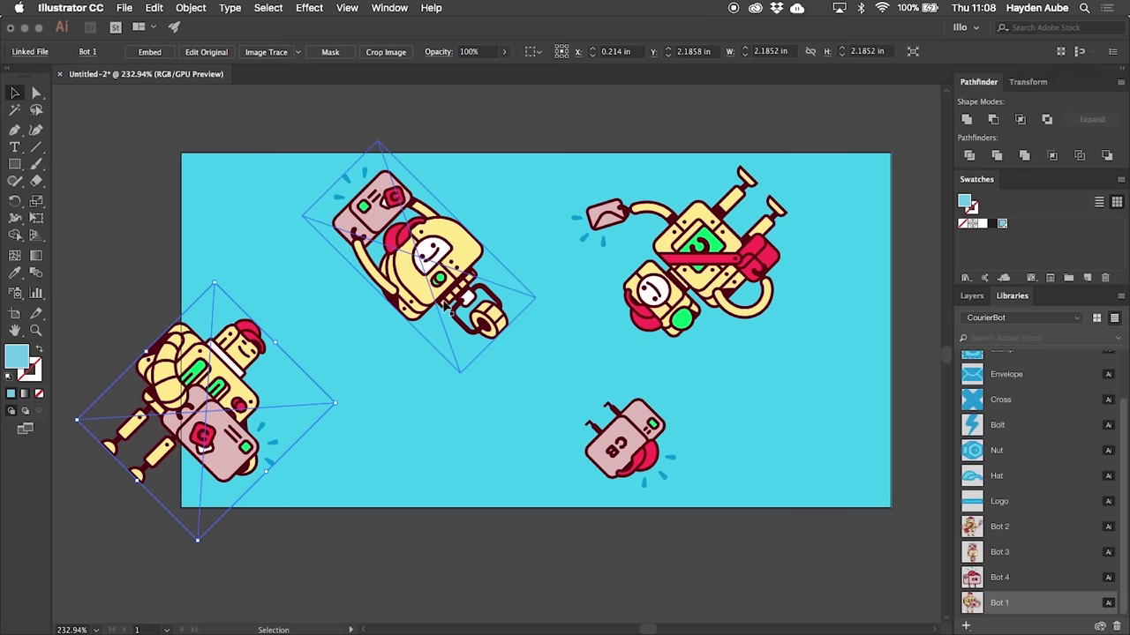
Step: Nudge Bot 3 slightly down and left, and Bot 2 slightly down and right
drag(455, 313, 450, 318)
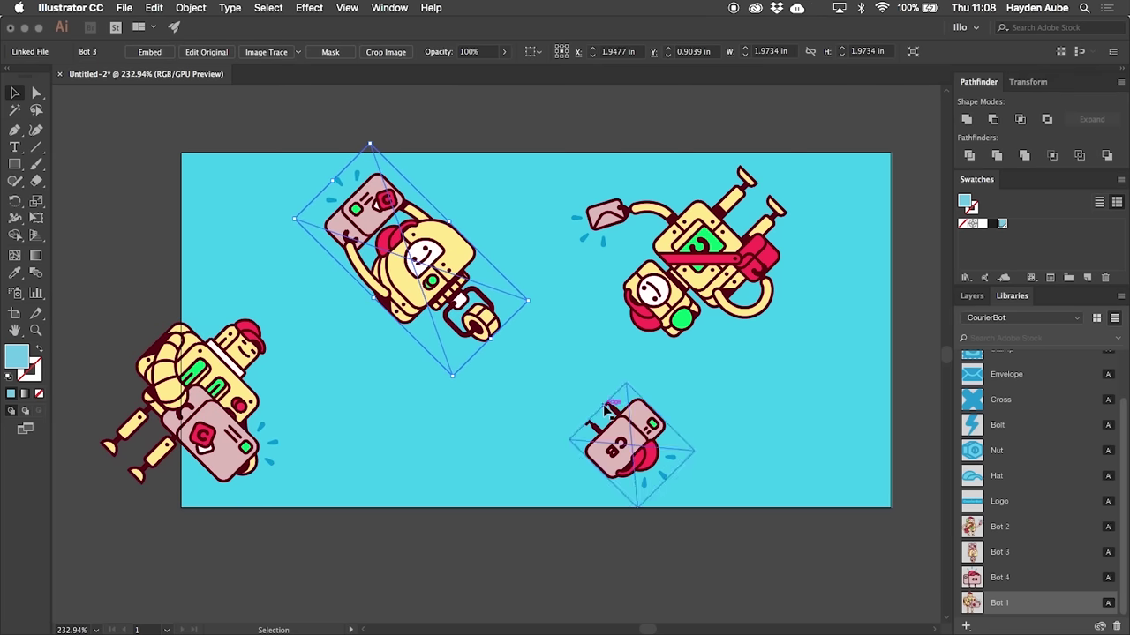
drag(710, 289, 718, 294)
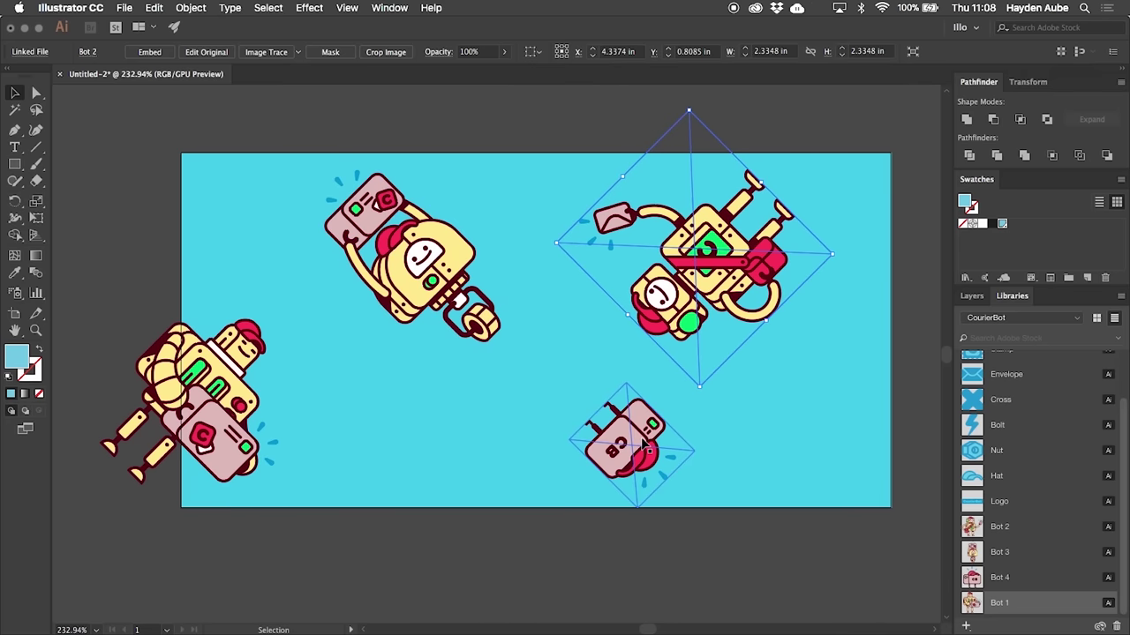
click(746, 444)
Step: Place the CourierBot Logo graphic below Bot 3, rotated 45° counterclockwise, between Bot 1 and Bot 4
drag(997, 502, 421, 426)
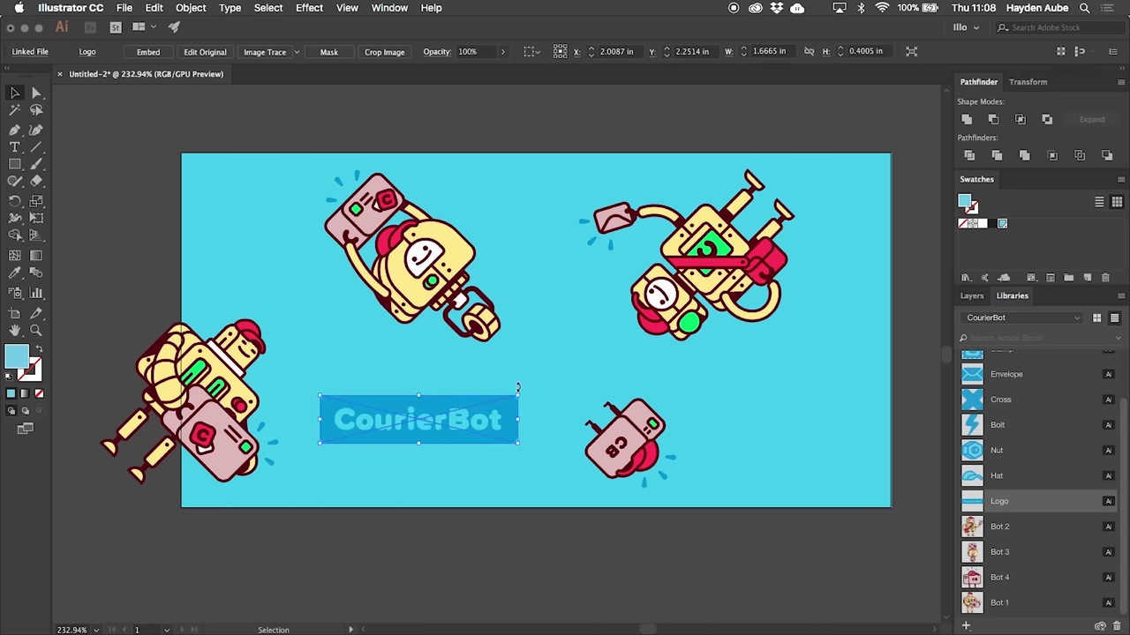
drag(525, 388, 495, 300)
drag(442, 403, 497, 393)
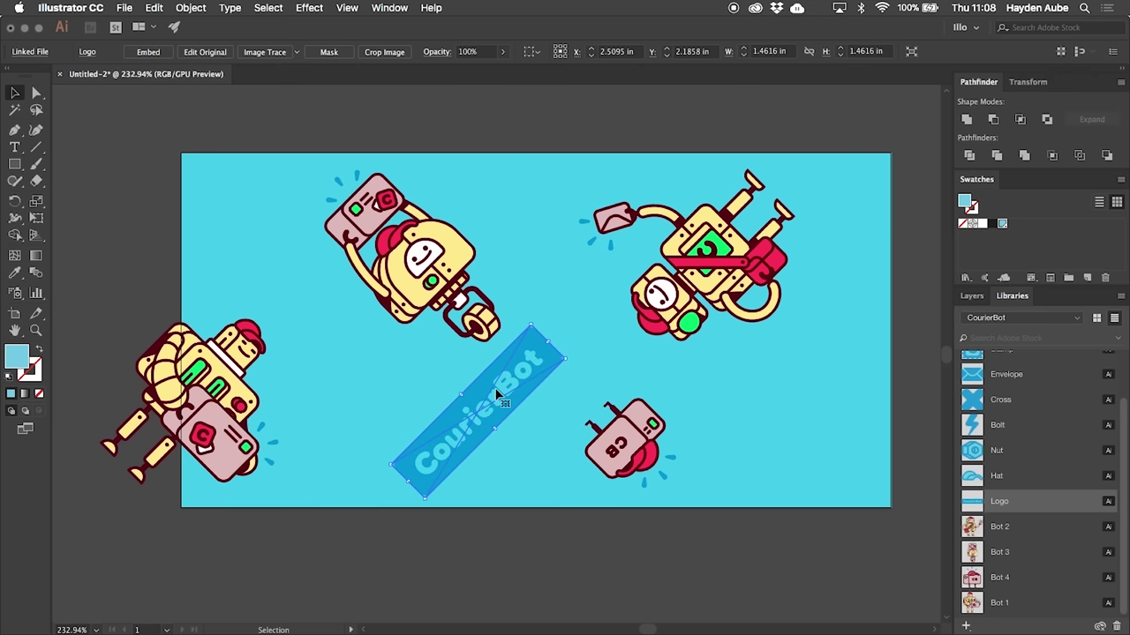
click(547, 254)
Step: Duplicate the logo, rotate the copy 180°, and position it across the artboard's right edge beside Bot 2
drag(508, 400, 770, 373)
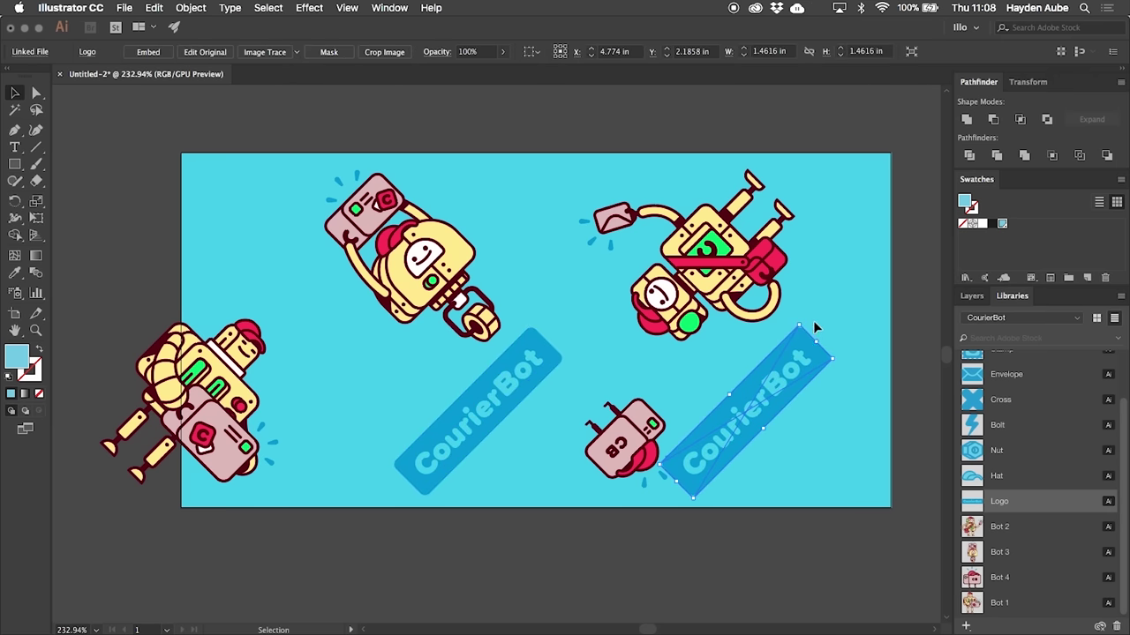
drag(819, 338, 634, 516)
click(801, 400)
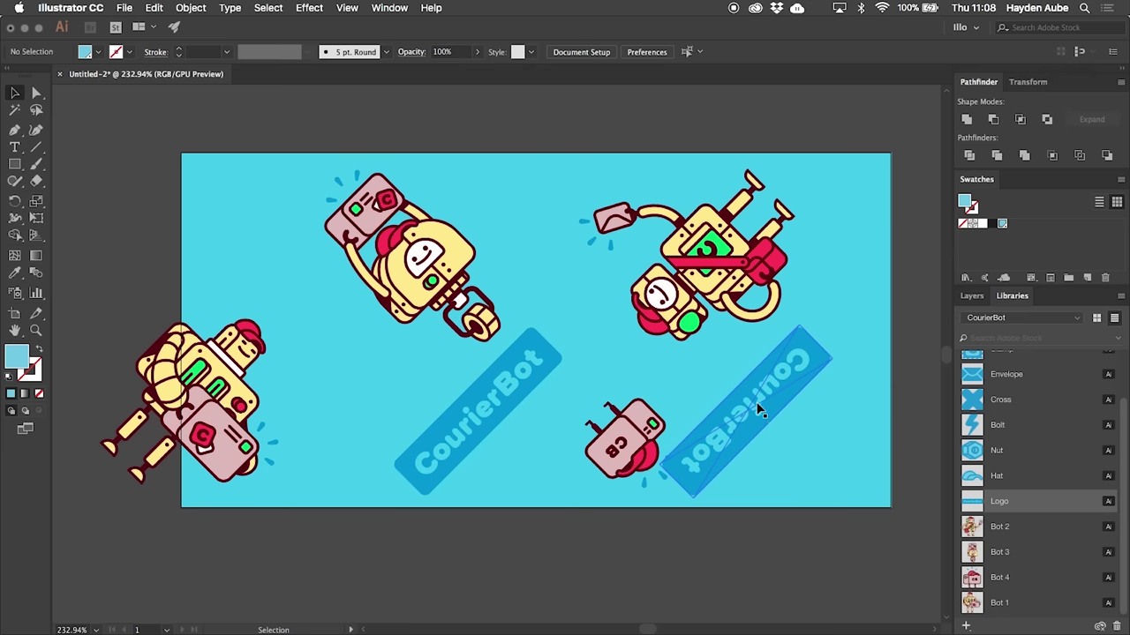
drag(724, 446, 835, 309)
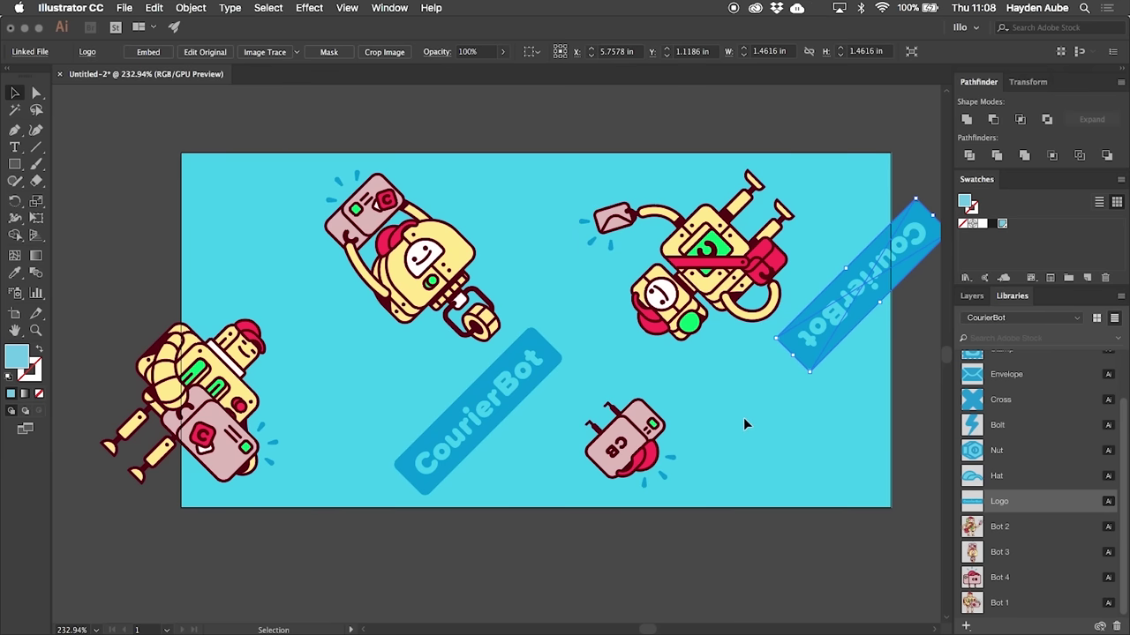
Step: Place the Nut graphic in the artboard's upper right corner, tilted, above the upside-down logo
drag(988, 451, 819, 465)
drag(768, 432, 852, 201)
click(788, 412)
Step: Place the Stamp graphic to the right of Bot 4, rotated diagonally
scroll(1033, 441, up, 1)
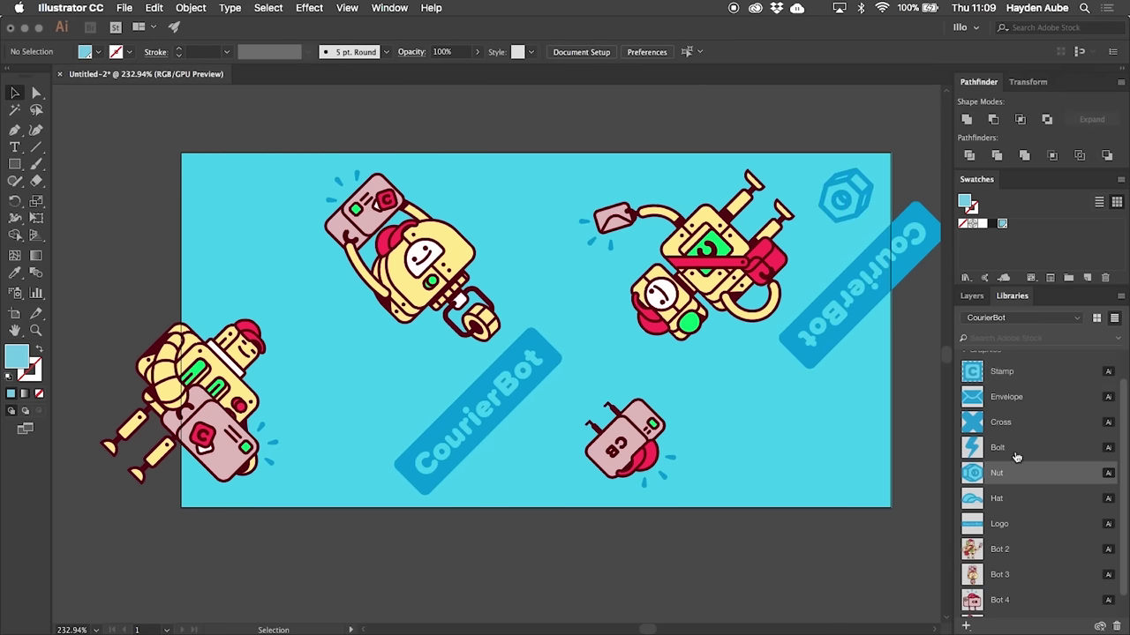
drag(988, 371, 622, 434)
click(788, 449)
drag(726, 428, 748, 424)
click(822, 450)
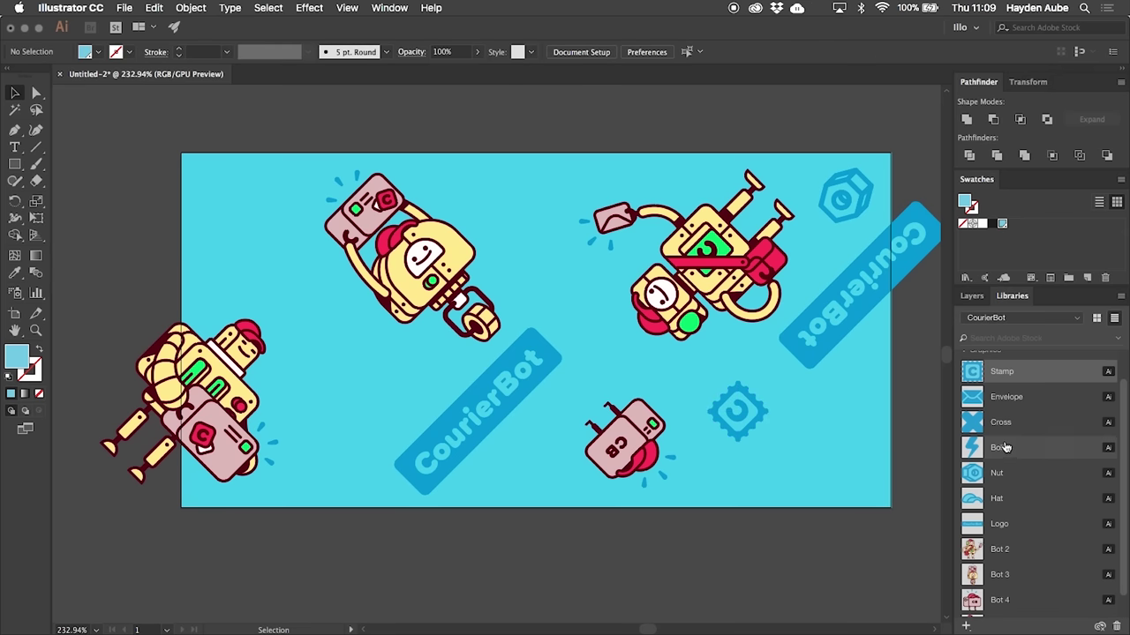
Step: Place the Bolt graphic, tilted, between the lower logo and Bot 4, and nudge Bot 4 to the right
drag(1005, 448, 578, 414)
click(559, 476)
drag(653, 438, 672, 444)
drag(559, 431, 547, 450)
click(557, 478)
Step: Place the Hat graphic, rotated diagonally, between Bot 1 and the lower logo
drag(1003, 497, 440, 397)
click(374, 481)
click(806, 393)
Step: Place the Envelope graphic, rotated diagonally, in the gap between Bot 1 and Bot 3
drag(1007, 396, 328, 396)
click(338, 384)
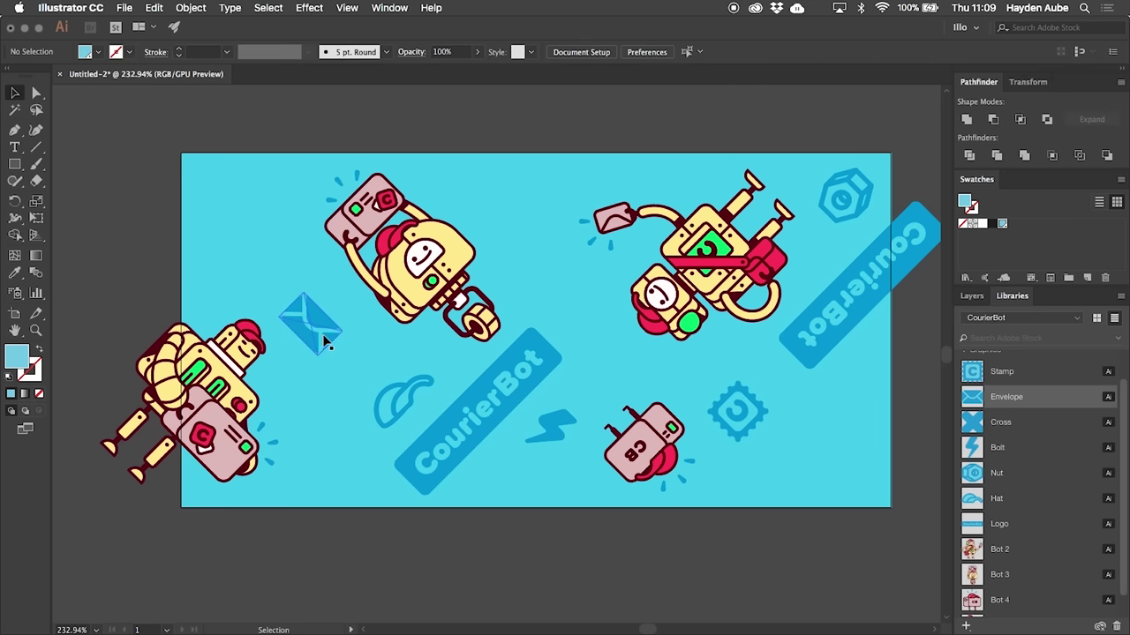
mouse_move(323, 344)
mouse_down()
mouse_move(353, 327)
mouse_move(337, 337)
mouse_up()
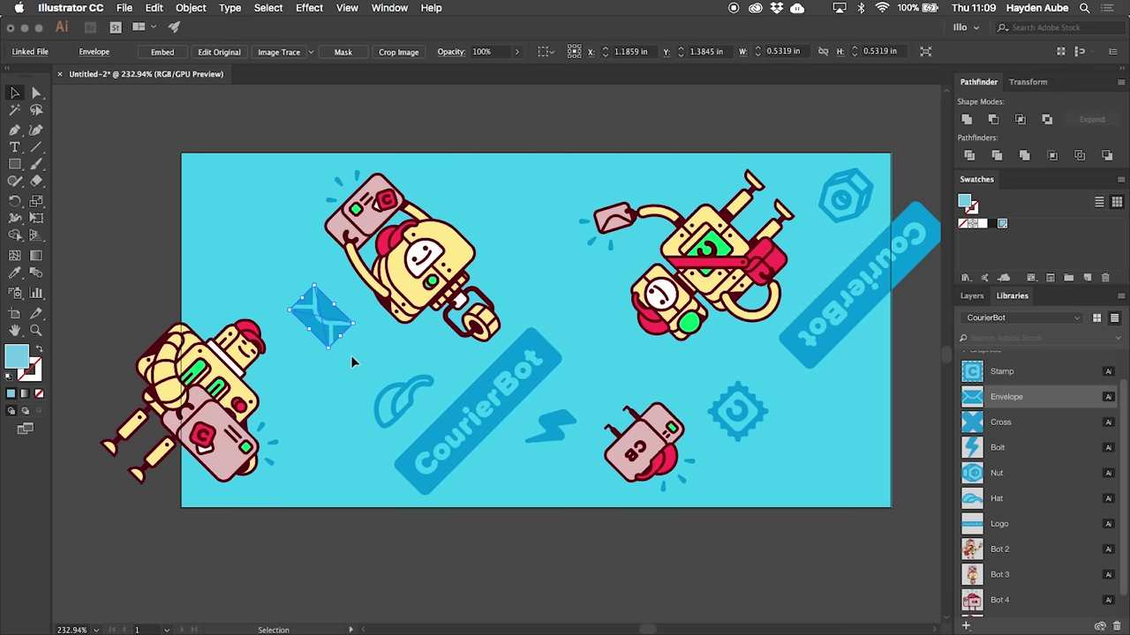
Step: Duplicate the stamp into the upper gap between Bot 3 and Bot 2, and shift the hat down and left
drag(320, 317, 521, 205)
click(559, 283)
drag(420, 401, 398, 422)
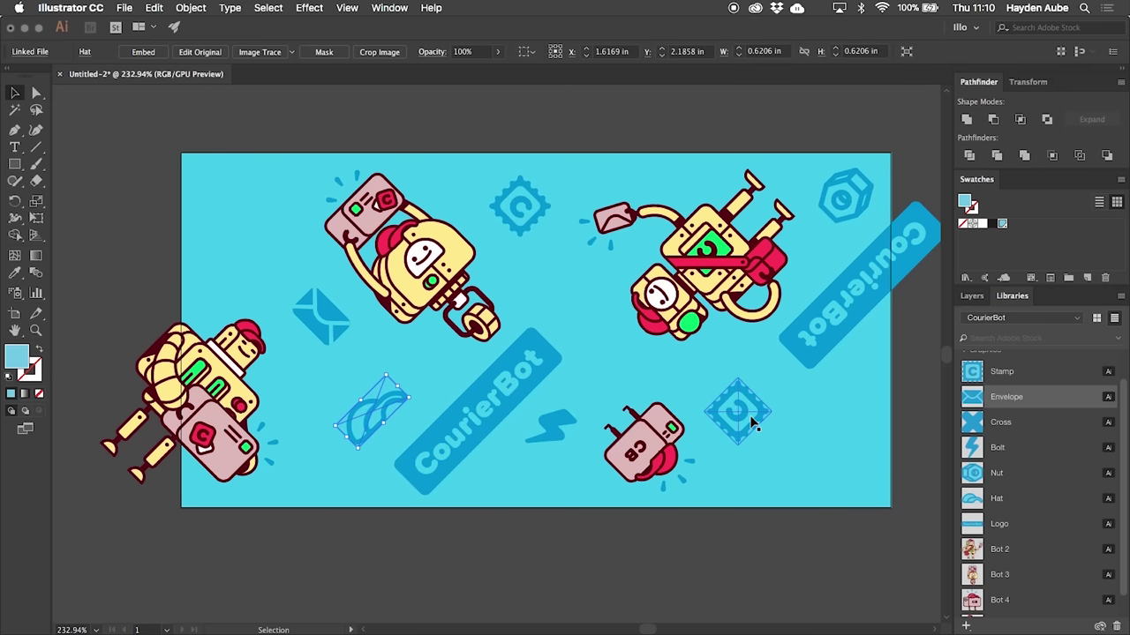
Step: Nudge the lower stamp copy beside Bot 4 slightly to the right and deselect it
drag(752, 426, 777, 434)
click(633, 360)
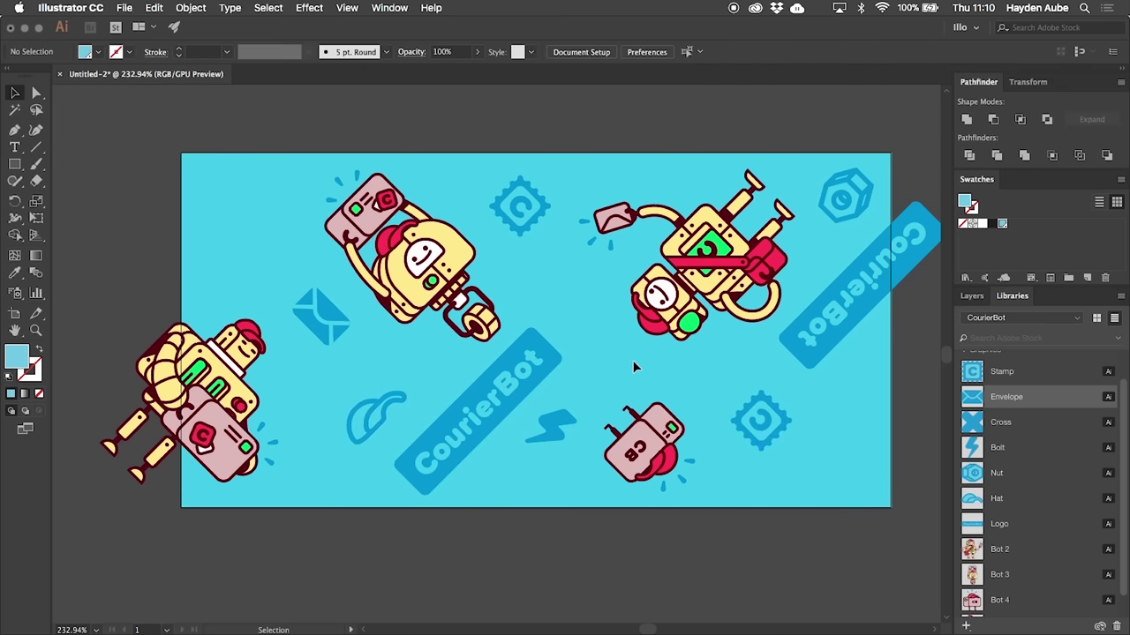
Step: Copy the logo overhanging the right edge of the tile with a Move of -6 in horizontally and 0 in vertically
click(862, 284)
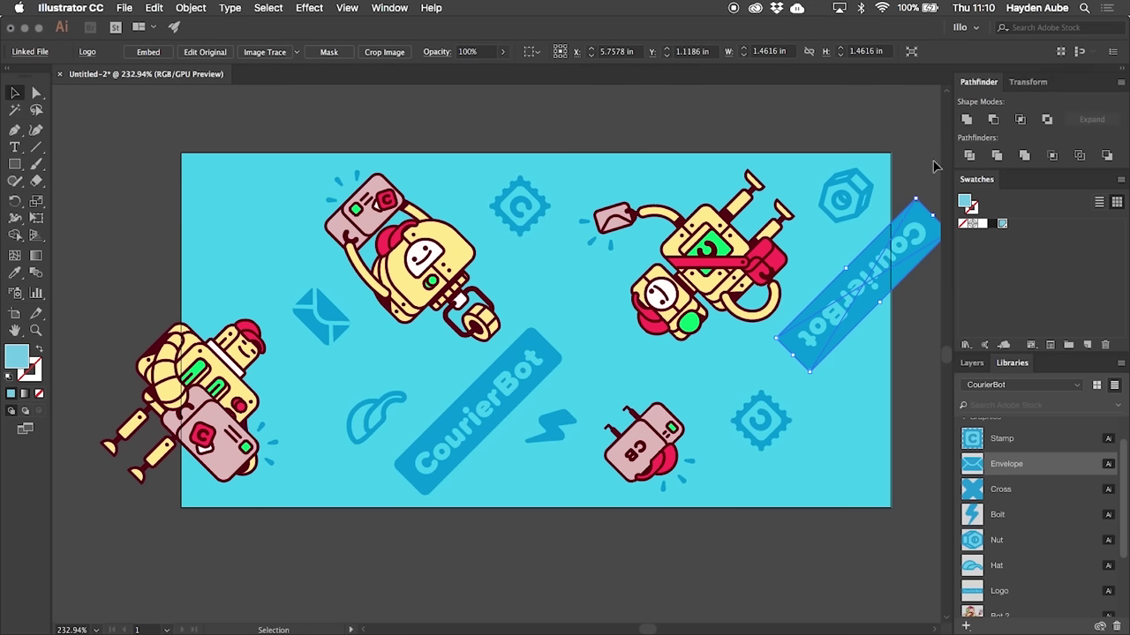
click(191, 8)
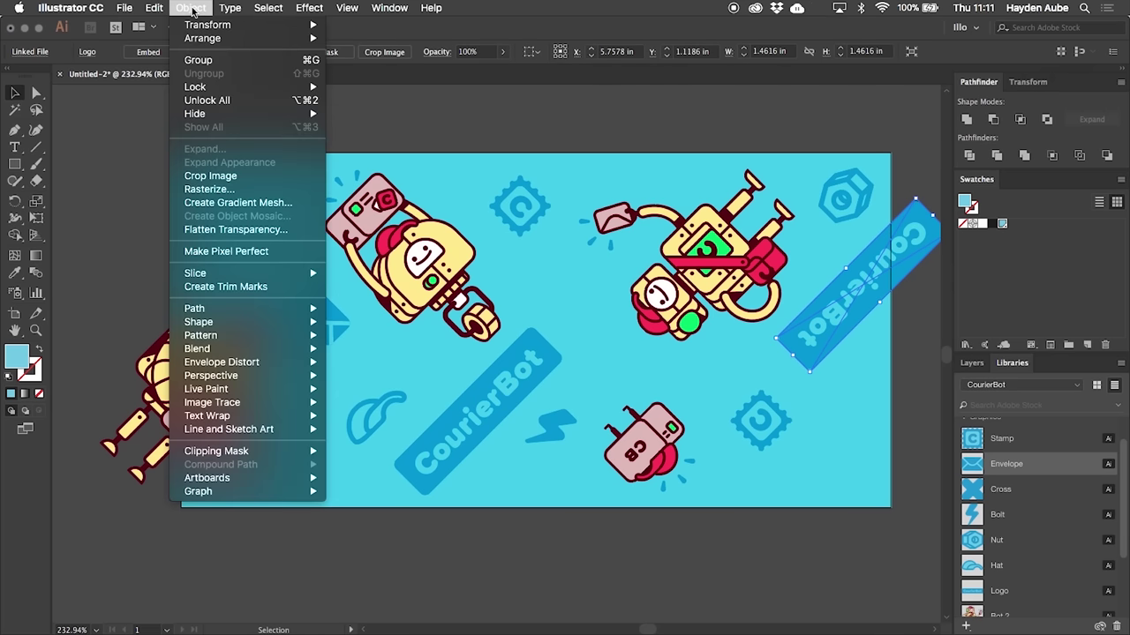
mouse_move(219, 29)
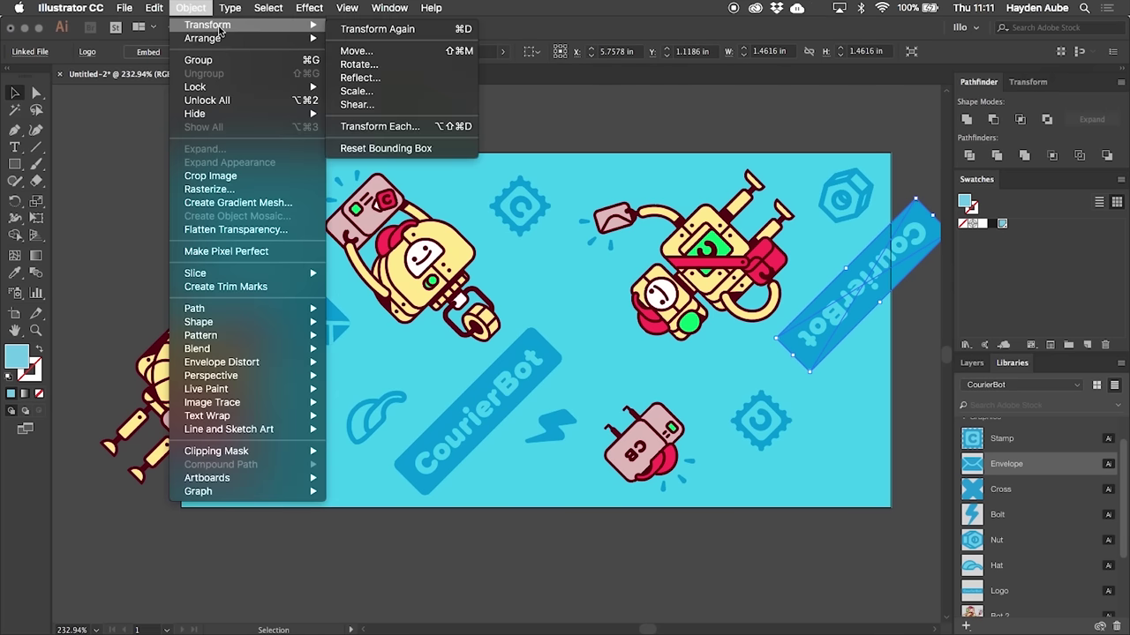
click(358, 51)
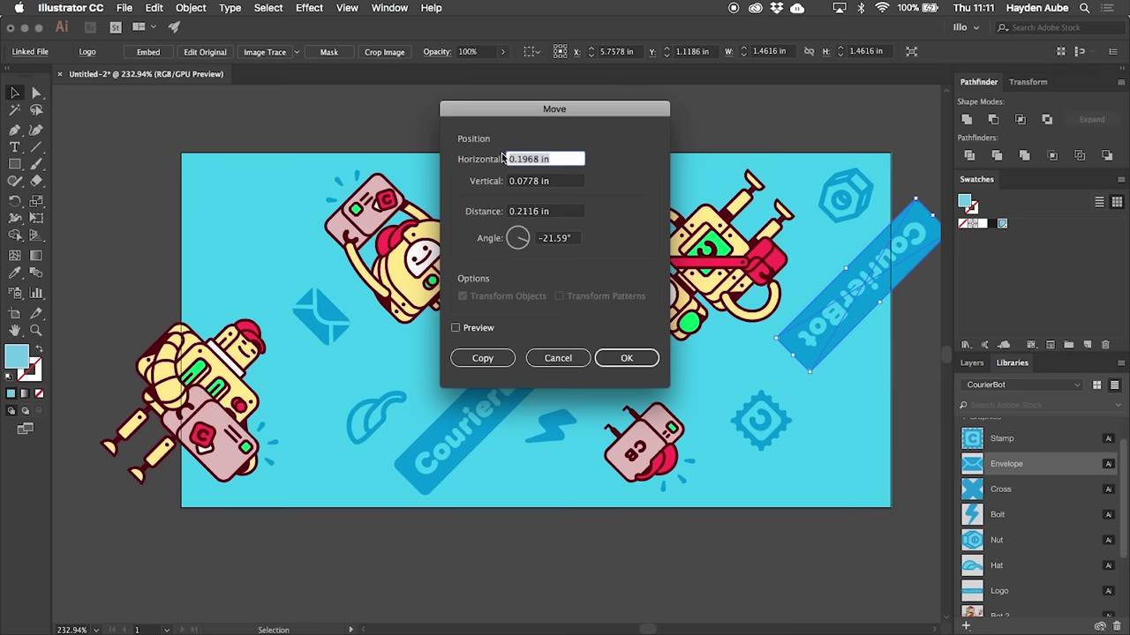
text(-6)
click(558, 181)
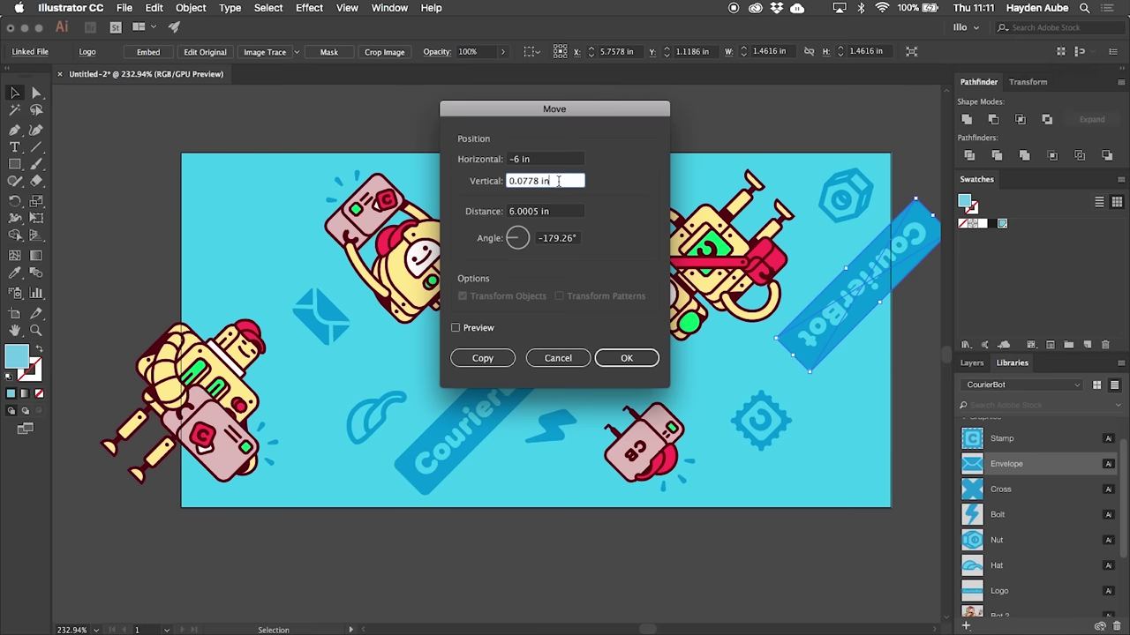
text(0)
key(super+a)
text(0)
click(569, 161)
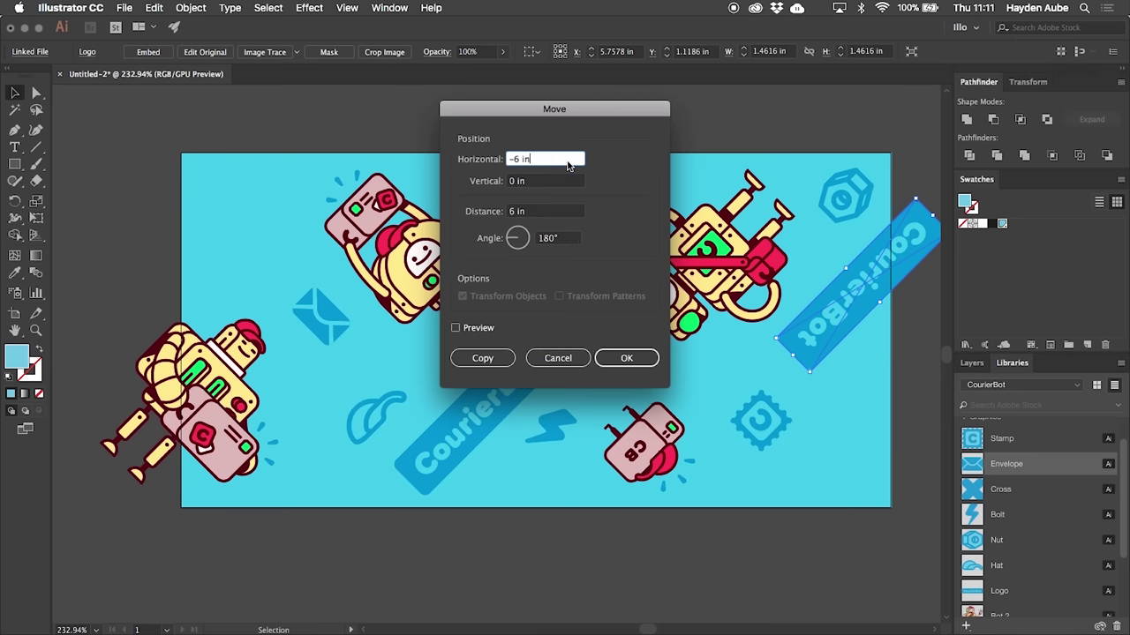
click(479, 328)
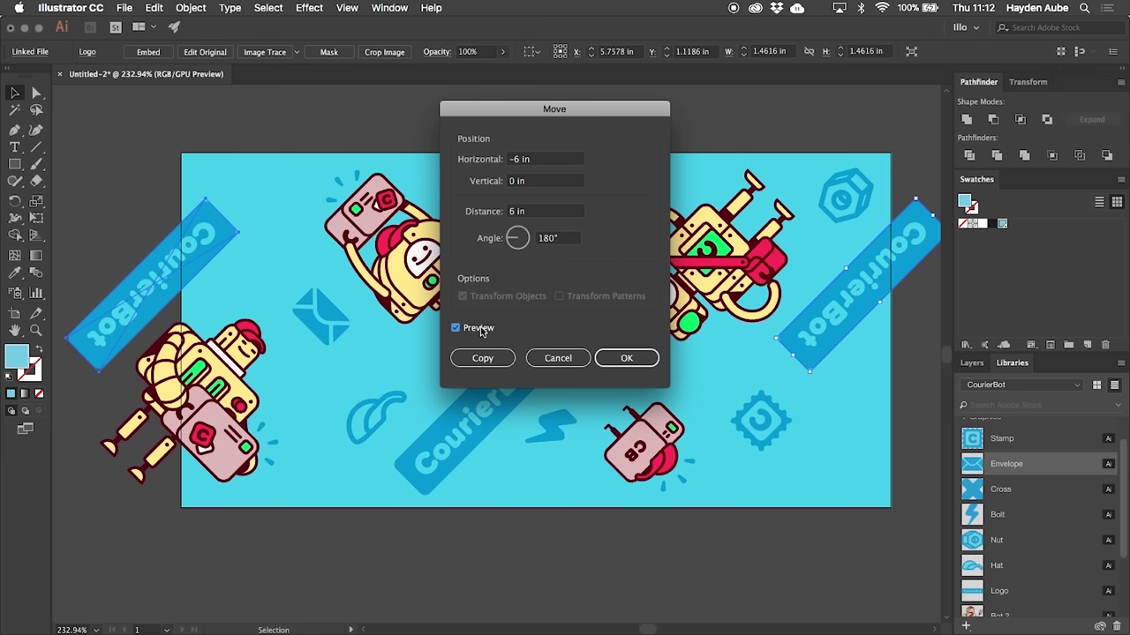
click(626, 359)
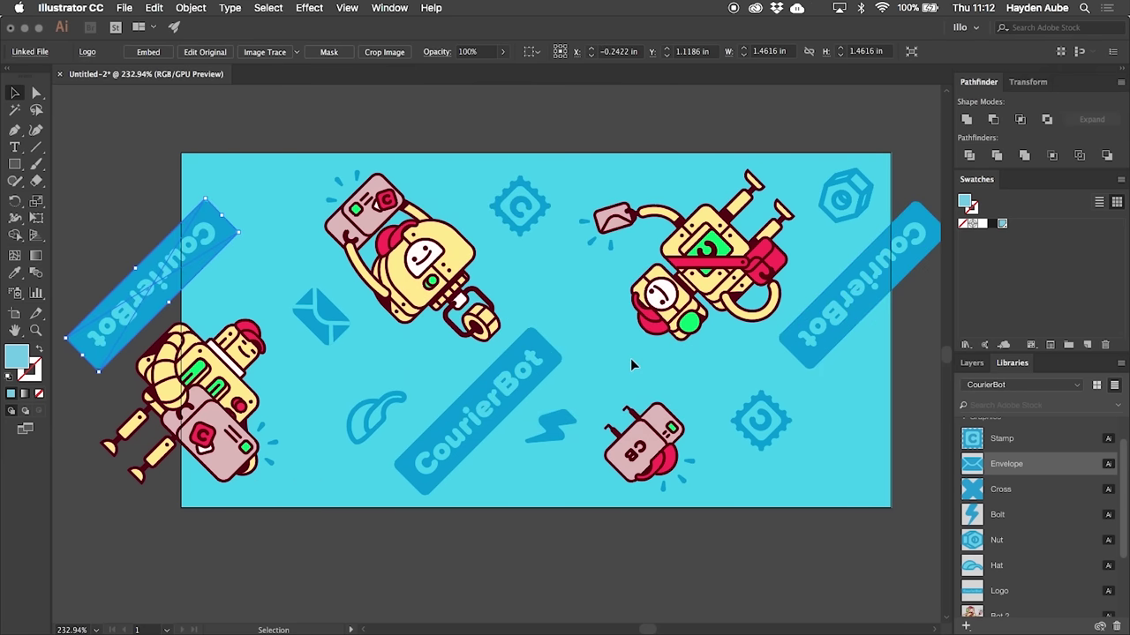
Step: Nudge Bot 1 right and down, and copy it with a Move of 6 in horizontally and 0 in vertically
drag(250, 359, 264, 368)
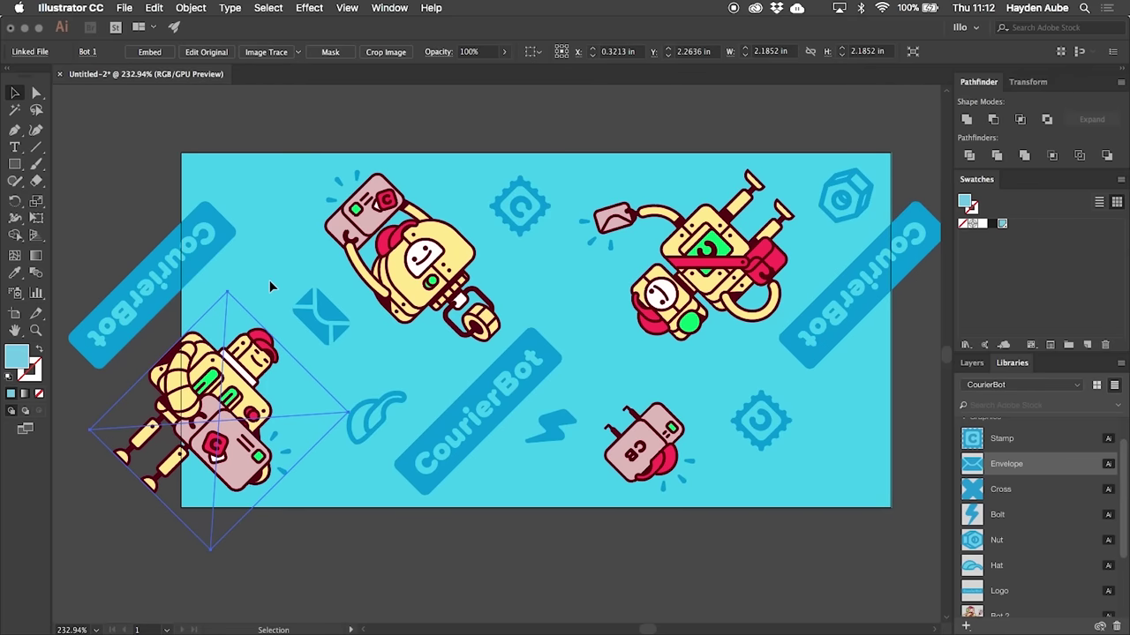
click(199, 8)
mouse_move(203, 23)
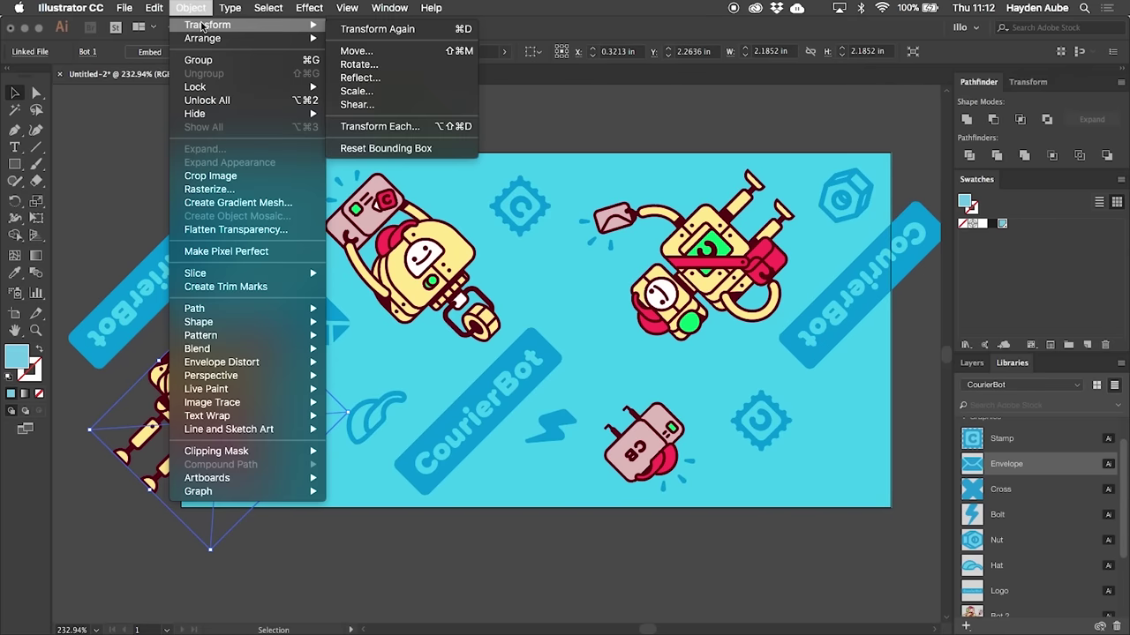
click(390, 50)
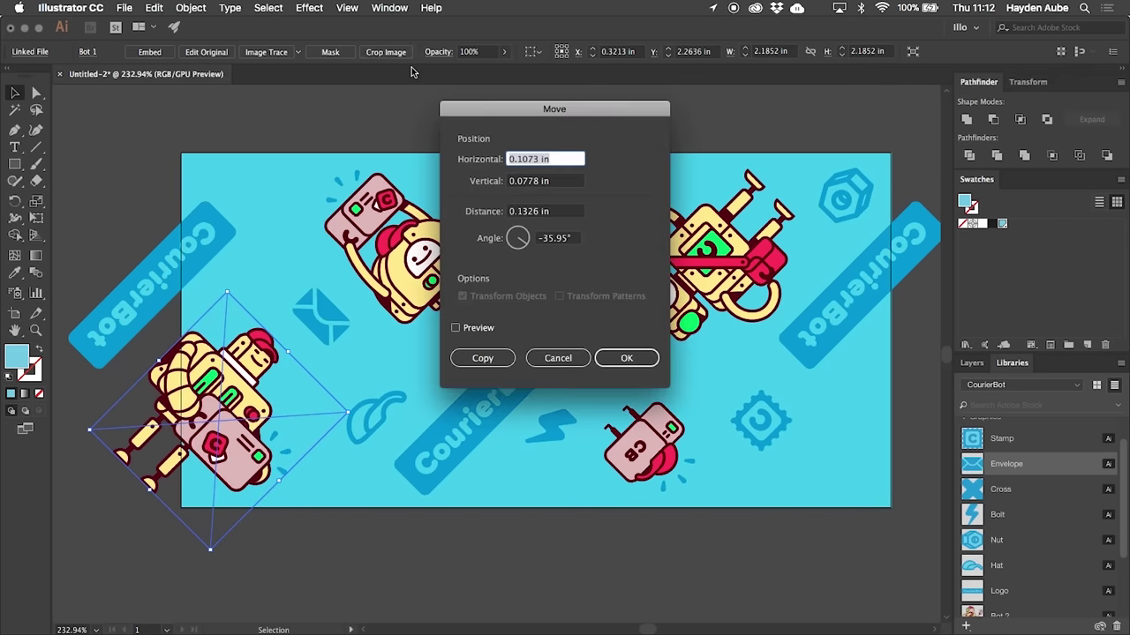
text(6)
key(Tab)
text(0)
key(Tab)
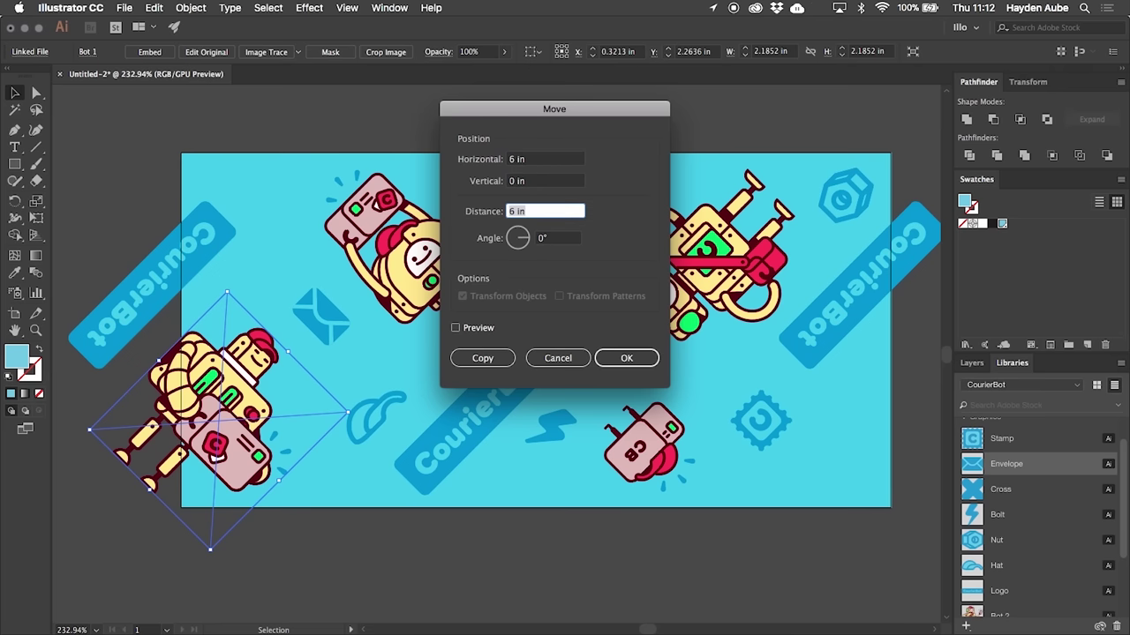
click(455, 327)
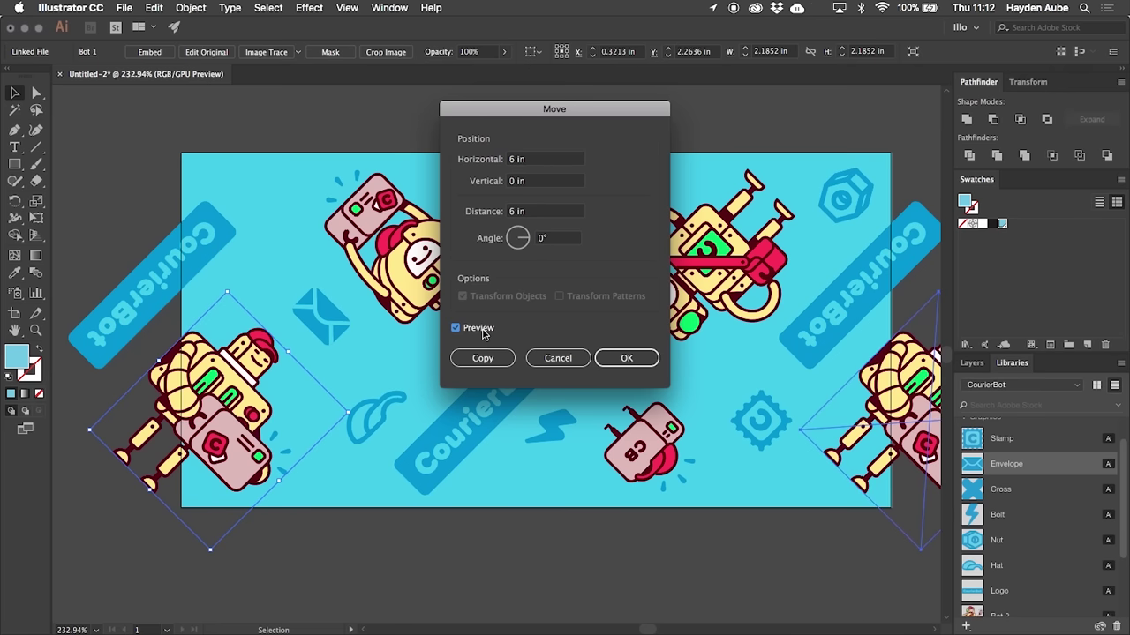
click(621, 358)
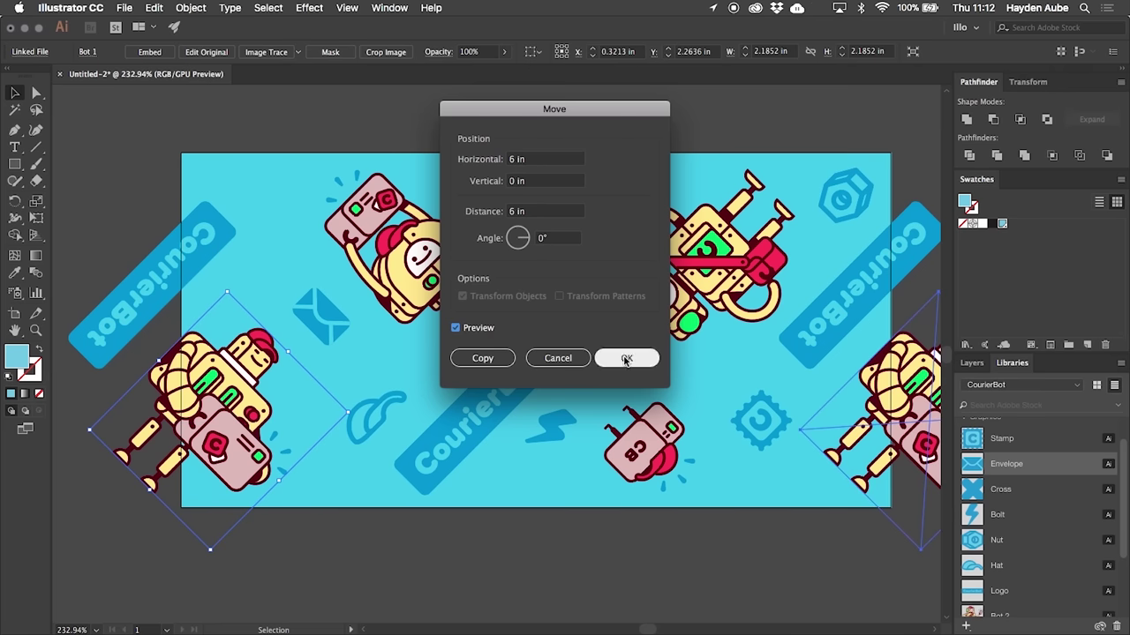
Step: Shift Bot 4 and the bolt slightly right, and Bot 2 slightly left and down
click(561, 541)
drag(643, 447, 658, 448)
drag(559, 429, 564, 434)
drag(601, 232, 593, 239)
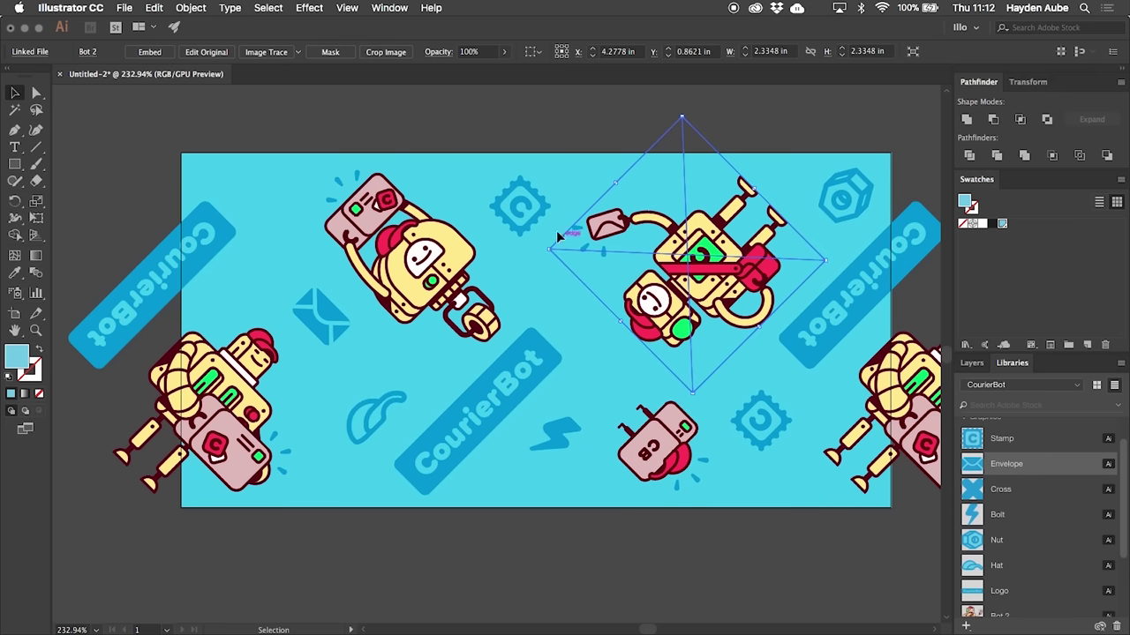
Step: Even out the gaps by moving the envelope up and left, the hat up, the central logo right, and nudging the bolt and lower stamp
drag(326, 307, 300, 269)
drag(383, 419, 376, 394)
click(433, 353)
drag(504, 375, 519, 371)
drag(565, 438, 573, 449)
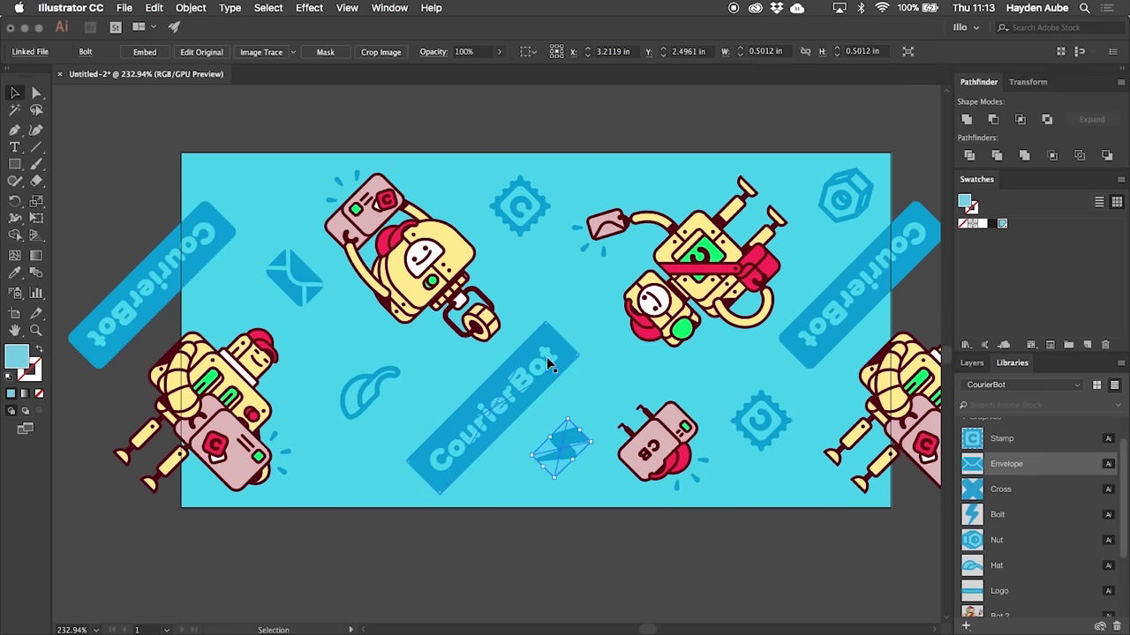
drag(372, 398, 369, 405)
drag(761, 420, 765, 428)
click(735, 379)
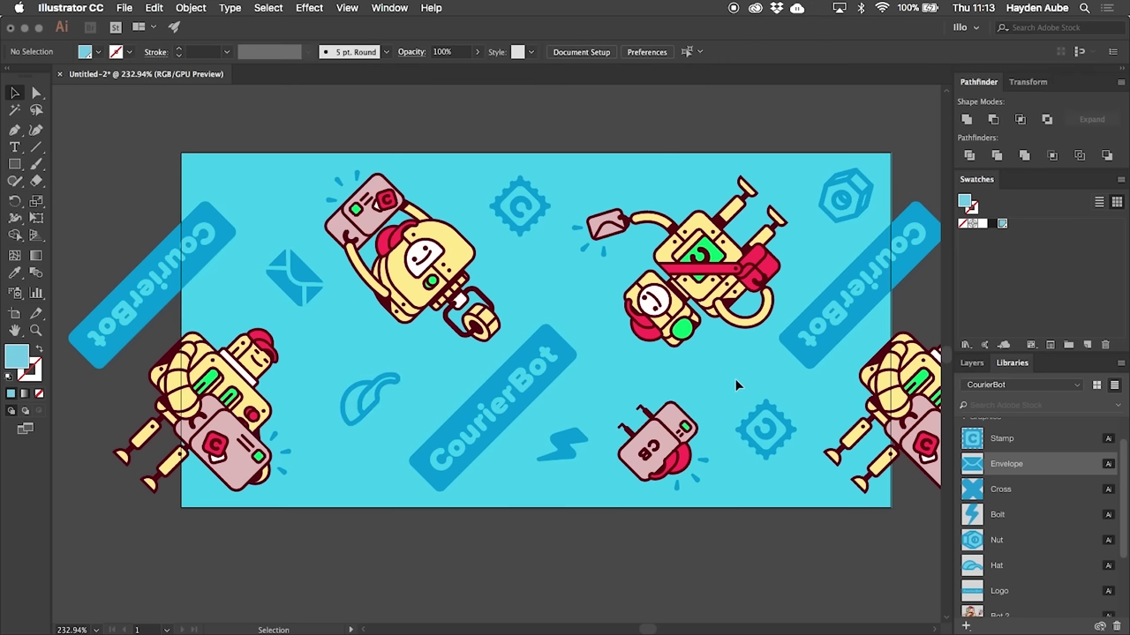
Step: Place the small Cross graphic above Bot 2 and duplicate it into the gaps around Bots 2 and 3 and the central logo
drag(1000, 489, 680, 183)
click(651, 377)
click(595, 315)
alt+drag(551, 287, 587, 177)
alt+drag(552, 287, 363, 339)
alt+drag(363, 339, 303, 398)
alt+drag(363, 338, 454, 374)
Step: Duplicate crosses below the hat, along the lower edge and beside the right-hand Bot 1, and nudge the hat right
alt+drag(363, 339, 317, 461)
click(332, 451)
drag(376, 399, 384, 399)
drag(320, 462, 330, 482)
alt+drag(328, 482, 385, 459)
alt+drag(386, 459, 742, 488)
alt+drag(742, 488, 829, 403)
Step: Duplicate crosses above Bot 1, around the envelope, near the upper-left corner, and between Bot 2 and the right-hand logo
alt+drag(828, 403, 228, 317)
alt+drag(229, 317, 278, 227)
alt+drag(278, 227, 233, 174)
alt+drag(234, 174, 822, 257)
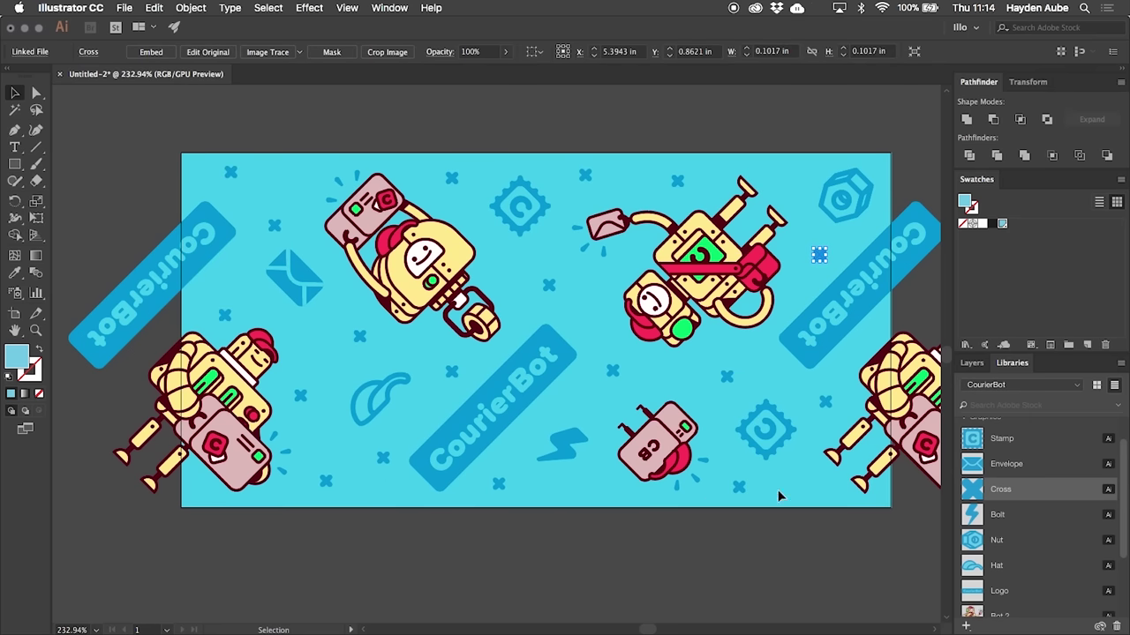
Step: Nudge the lower-left cross and the one above Bot 2, and add cross copies below Bot 4 and beside the nut
click(389, 447)
drag(330, 482, 323, 494)
alt+drag(323, 493, 604, 493)
click(574, 493)
drag(679, 181, 691, 187)
drag(589, 174, 798, 166)
click(846, 139)
Step: Nudge the envelope right and down, and reposition the two crosses above it near the tile's upper-left corner
drag(310, 288, 322, 301)
drag(277, 227, 270, 243)
drag(227, 172, 249, 180)
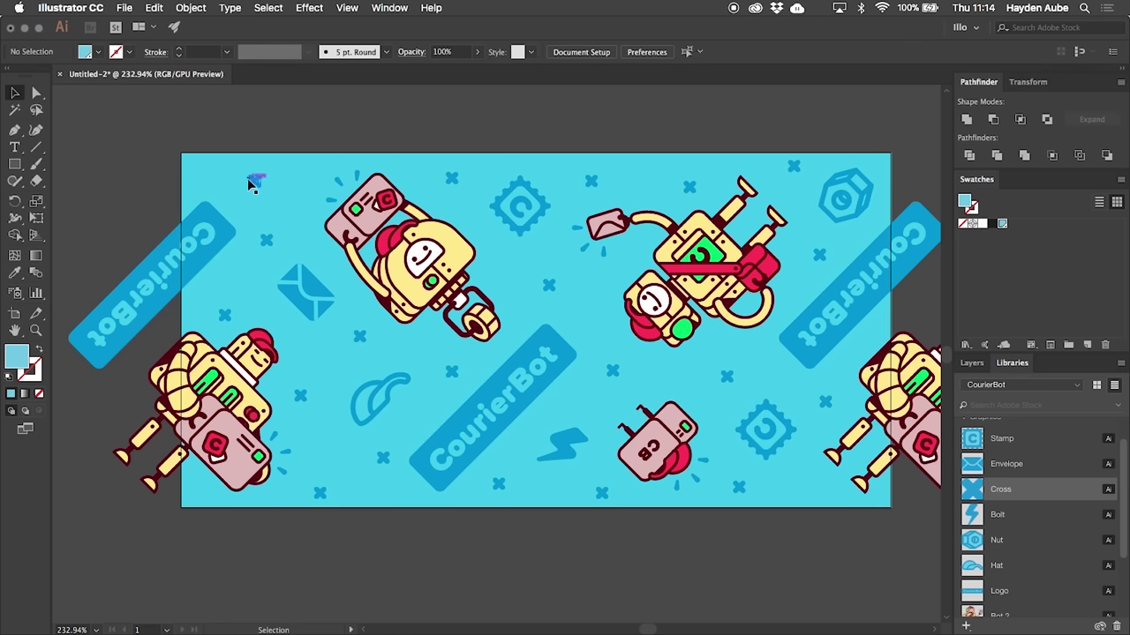
Step: Duplicate the artboard with its artwork directly below the original
key(super+minus)
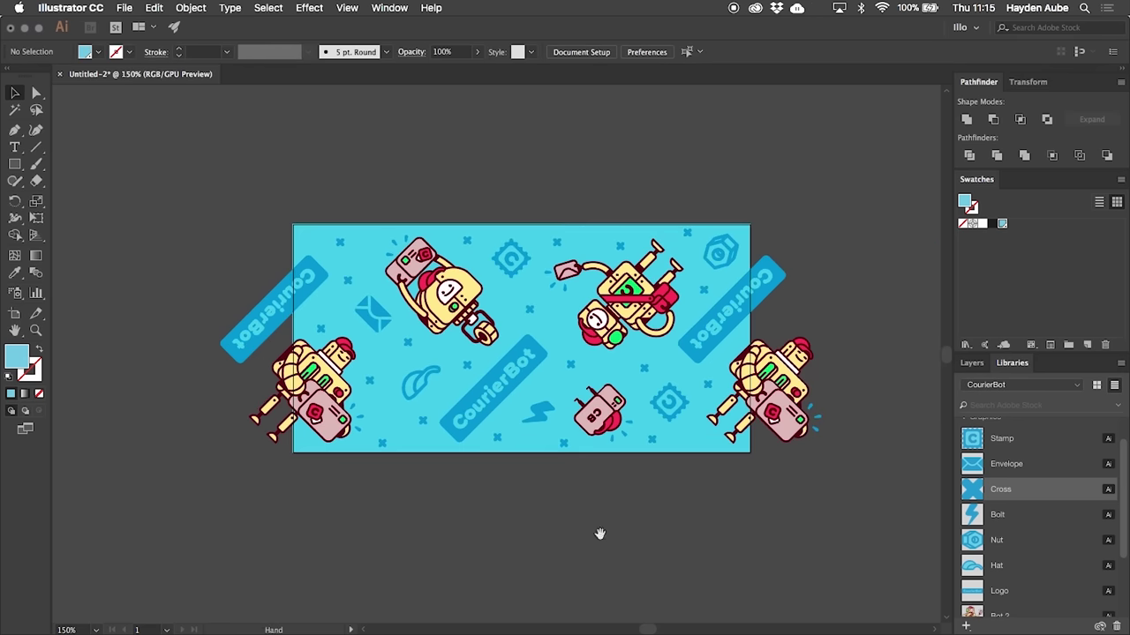
key(super+minus)
key(shift+o)
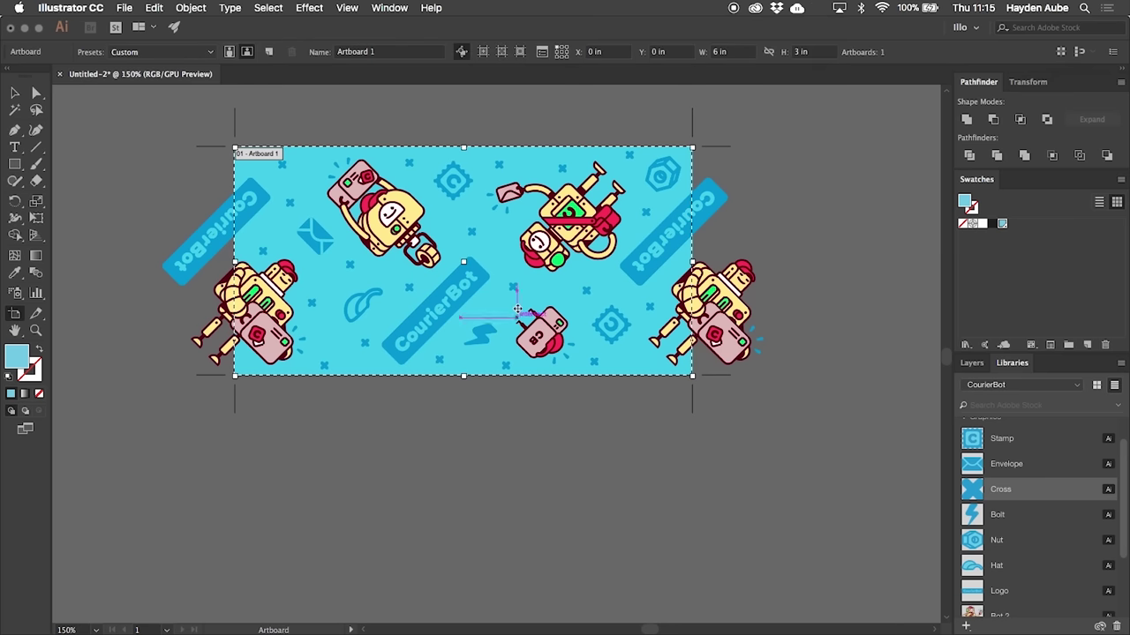
drag(490, 236, 491, 499)
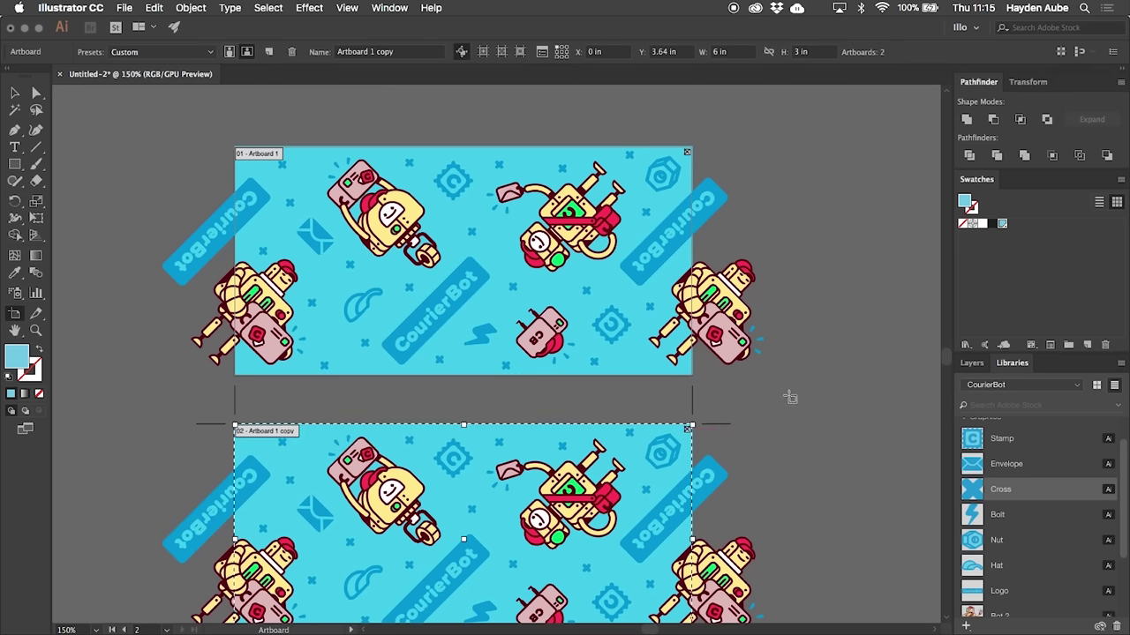
key(Escape)
Step: Create a 6 × 3 in rectangle over the second artboard and remove its fill
scroll(788, 398, down, 3)
key(m)
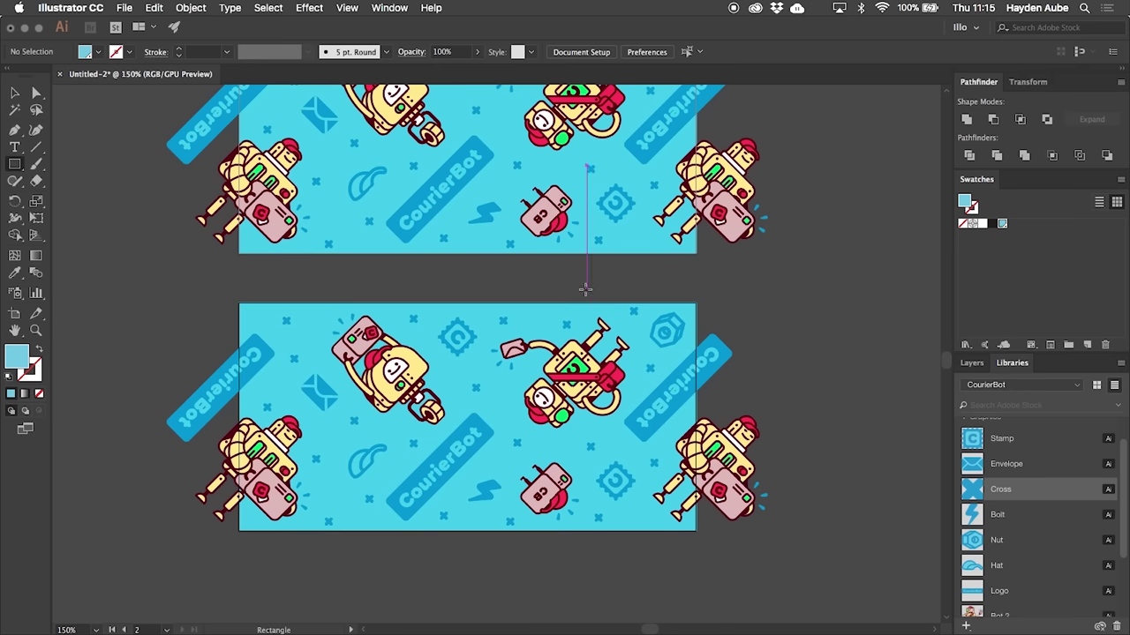
click(584, 293)
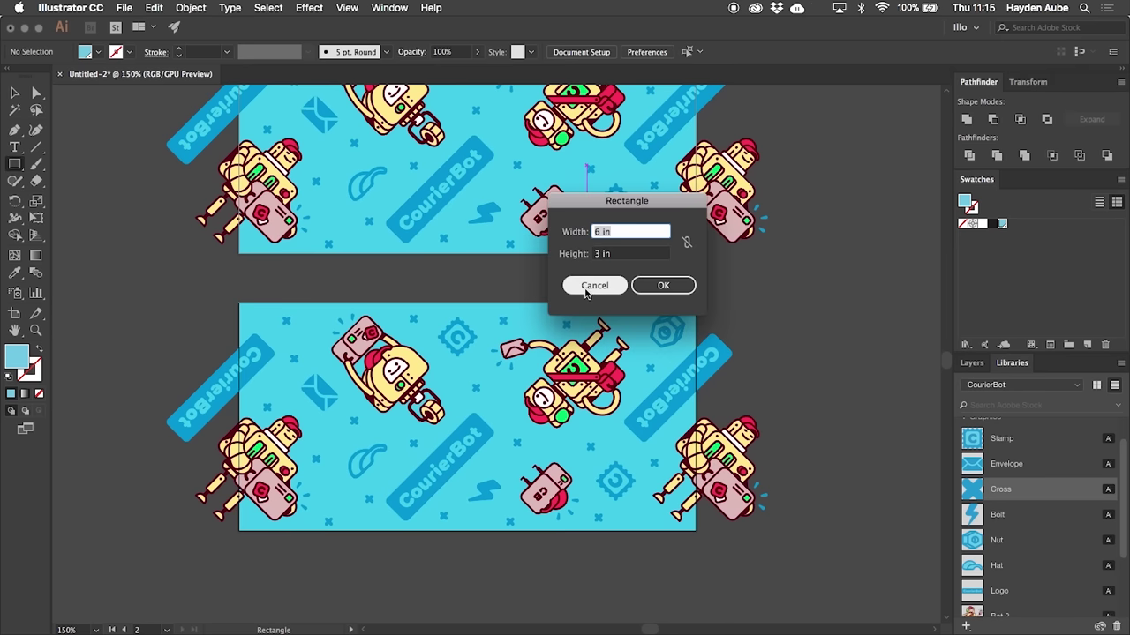
click(662, 285)
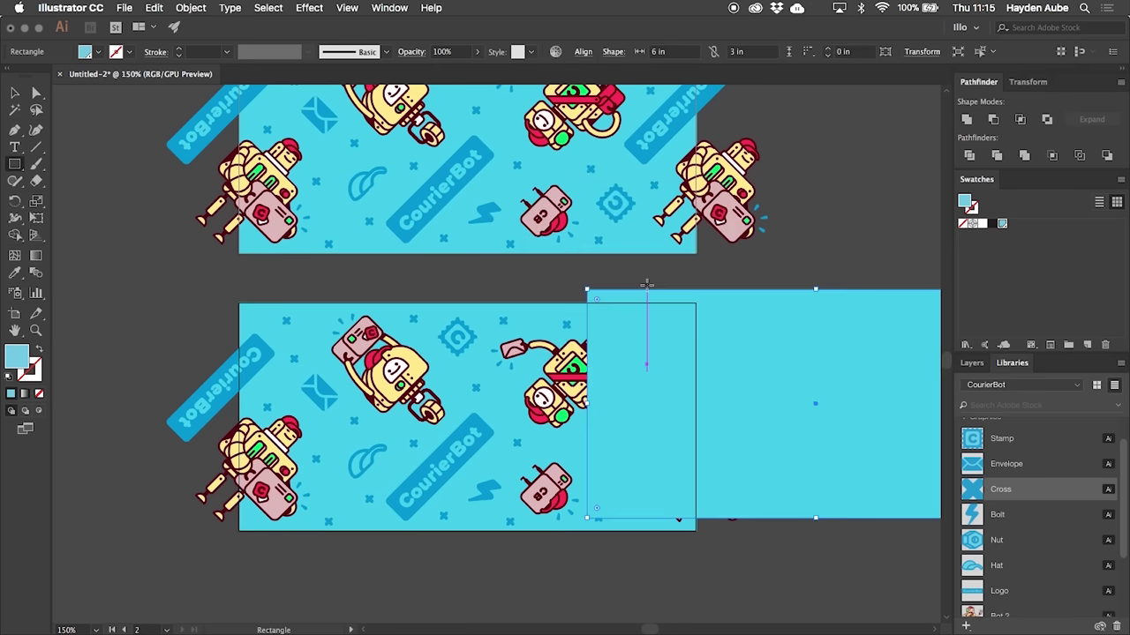
click(38, 393)
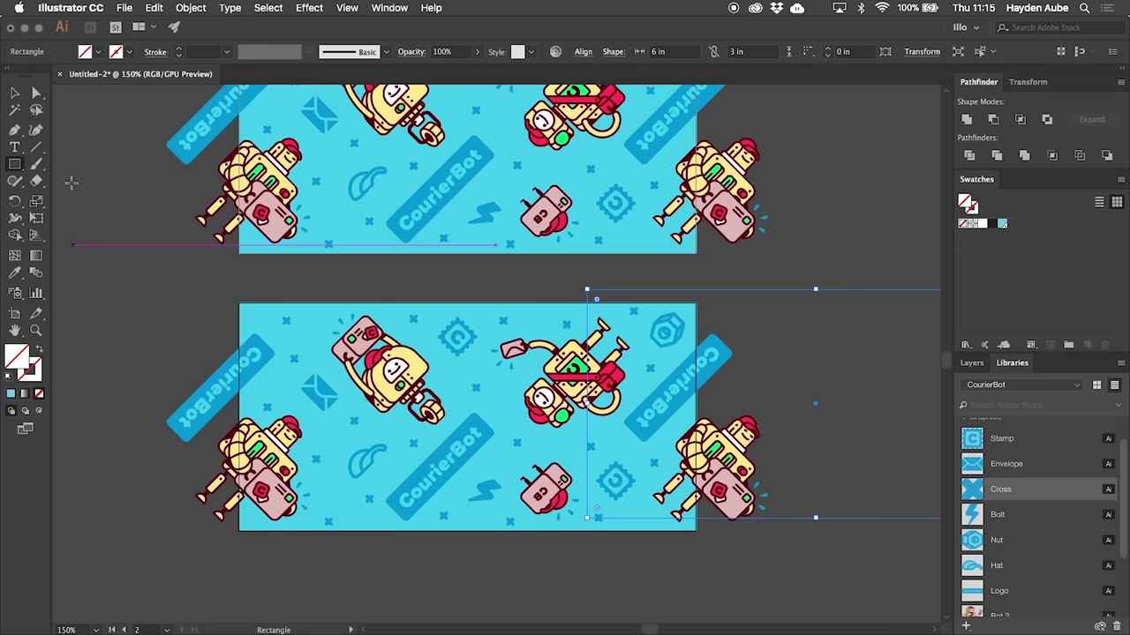
Step: Align the unfilled rectangle to the artboard, centred vertically and horizontally
click(582, 52)
click(569, 173)
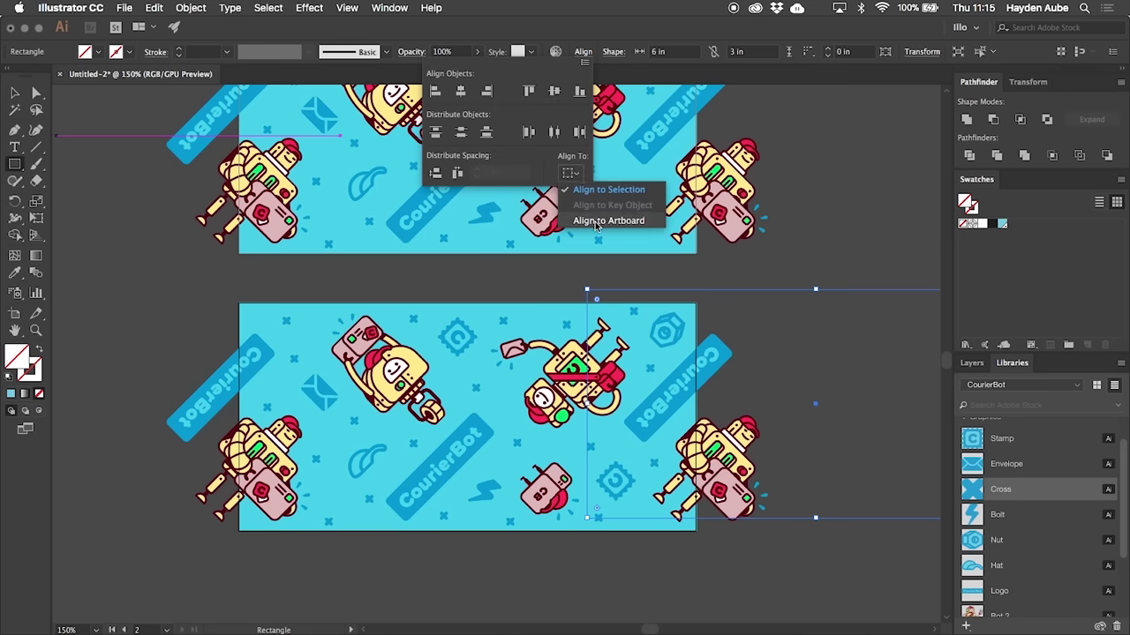
click(603, 219)
click(554, 92)
click(460, 91)
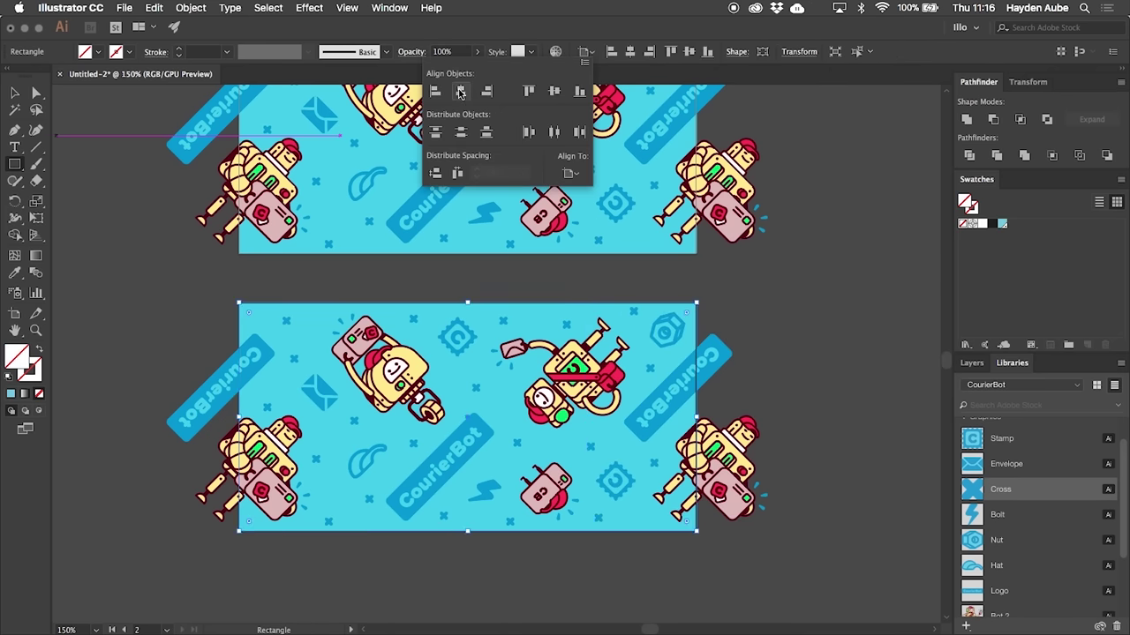
Step: Select all artwork on the second artboard together with the unfilled rectangle, and make a clipping mask
click(15, 94)
click(152, 284)
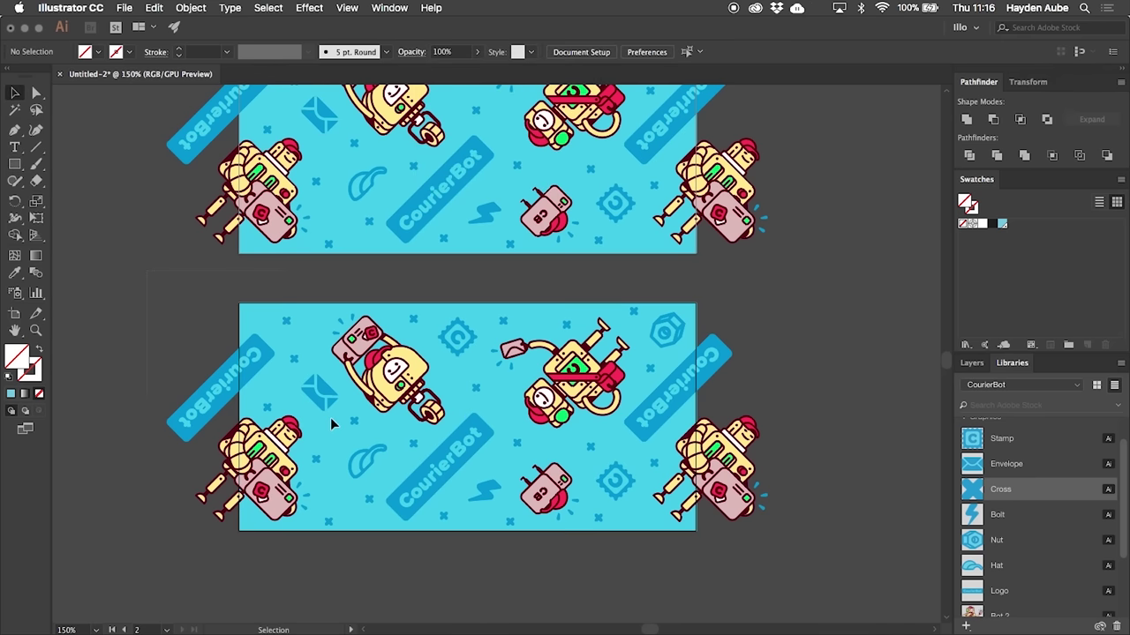
key(super+a)
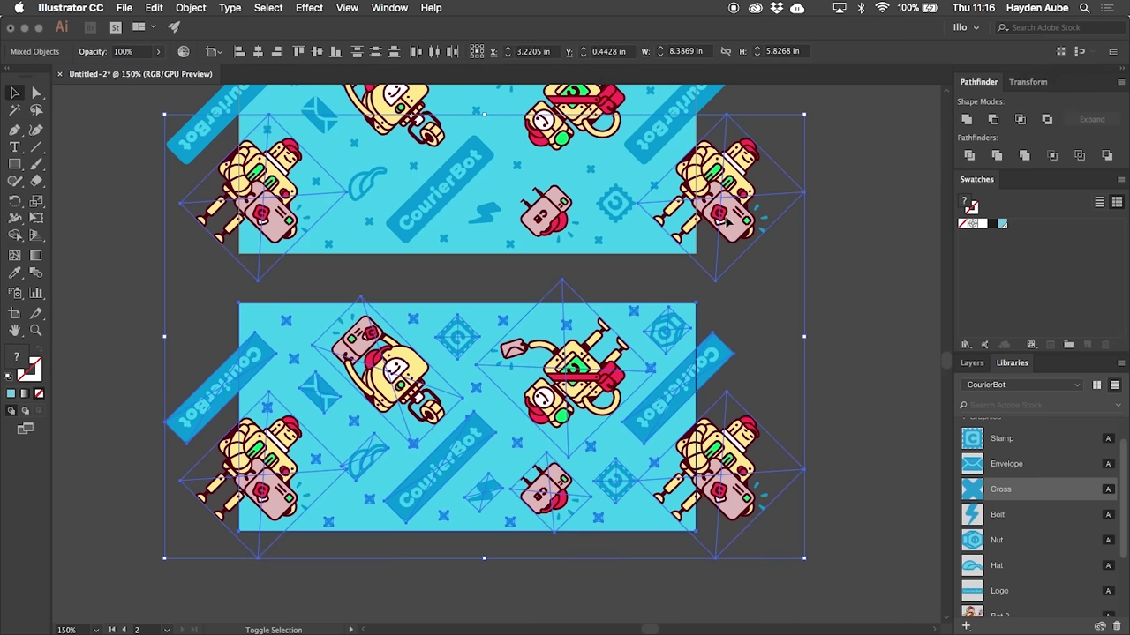
shift+click(341, 235)
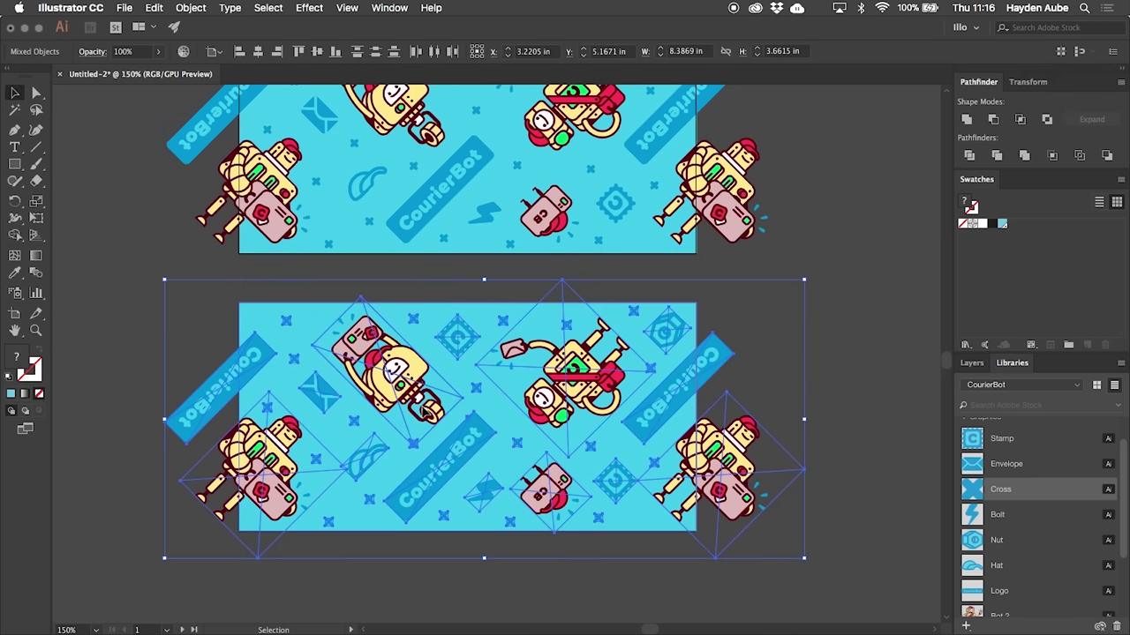
right_click(423, 409)
click(473, 514)
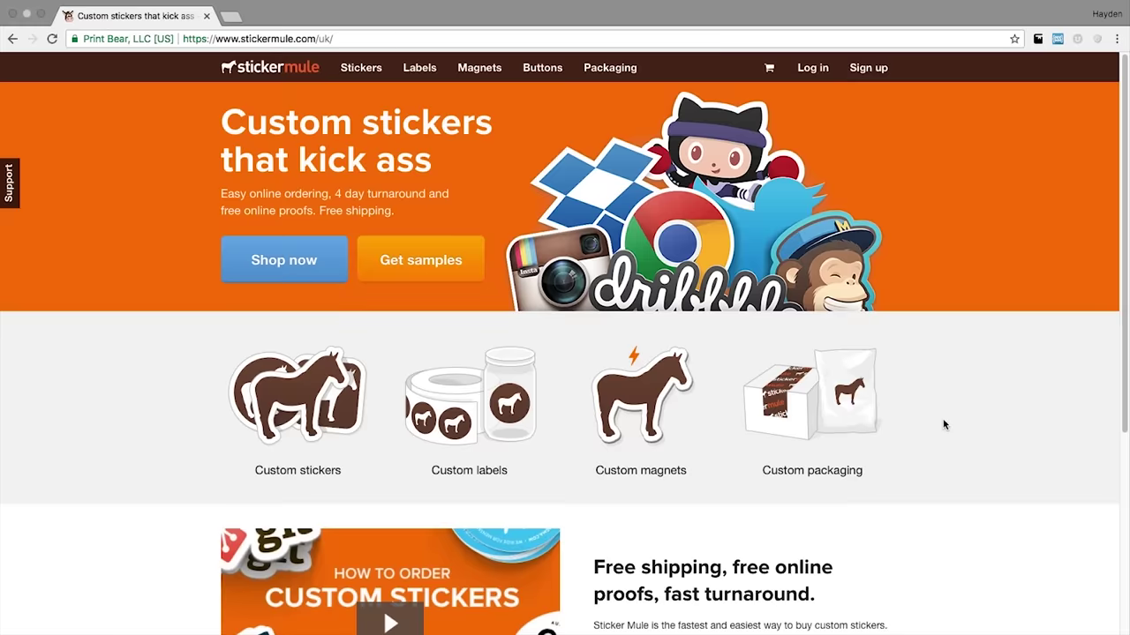
Step: Switch to the Sticker Mule website in the browser and open its Templates page
scroll(943, 425, down, 5)
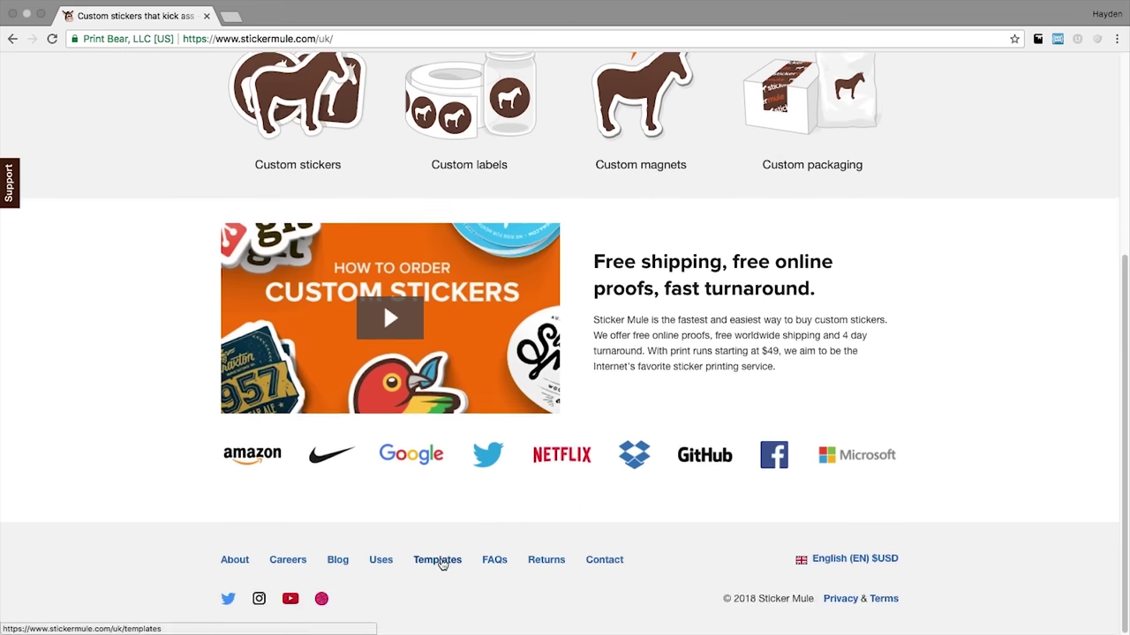
click(439, 559)
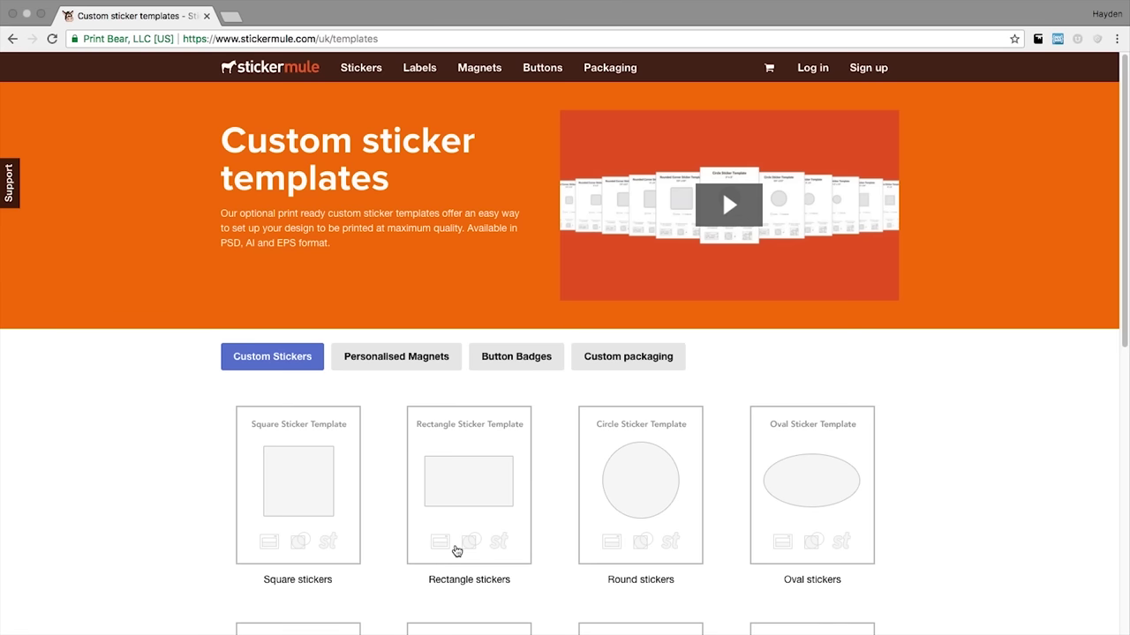
Step: Find the packaging tape template among the custom packaging templates and download all its sizes
click(598, 365)
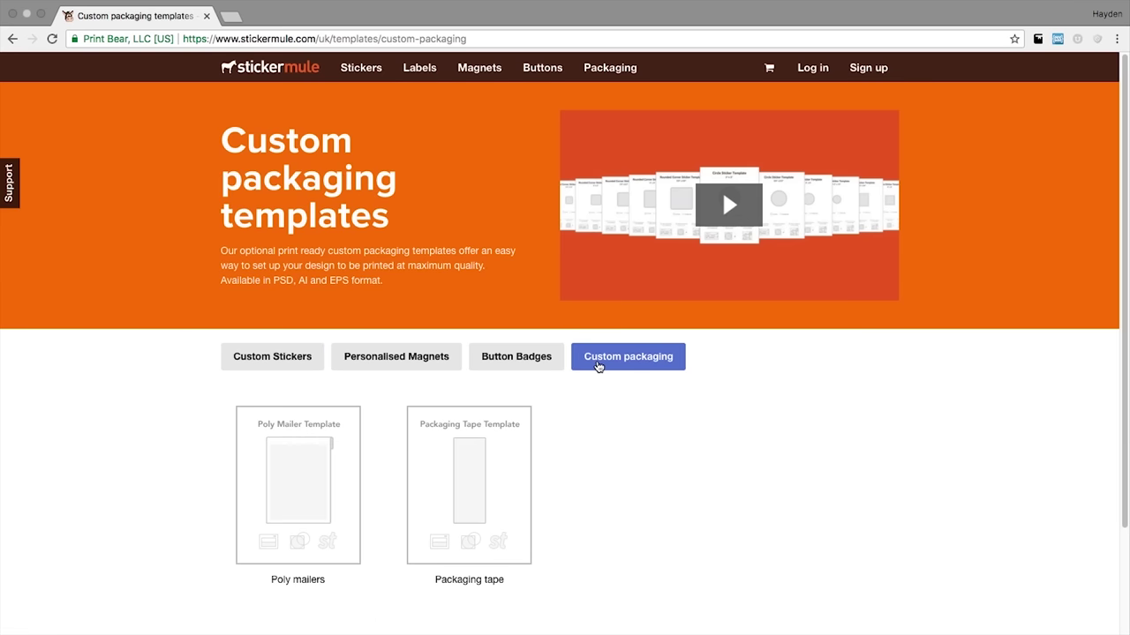
click(471, 469)
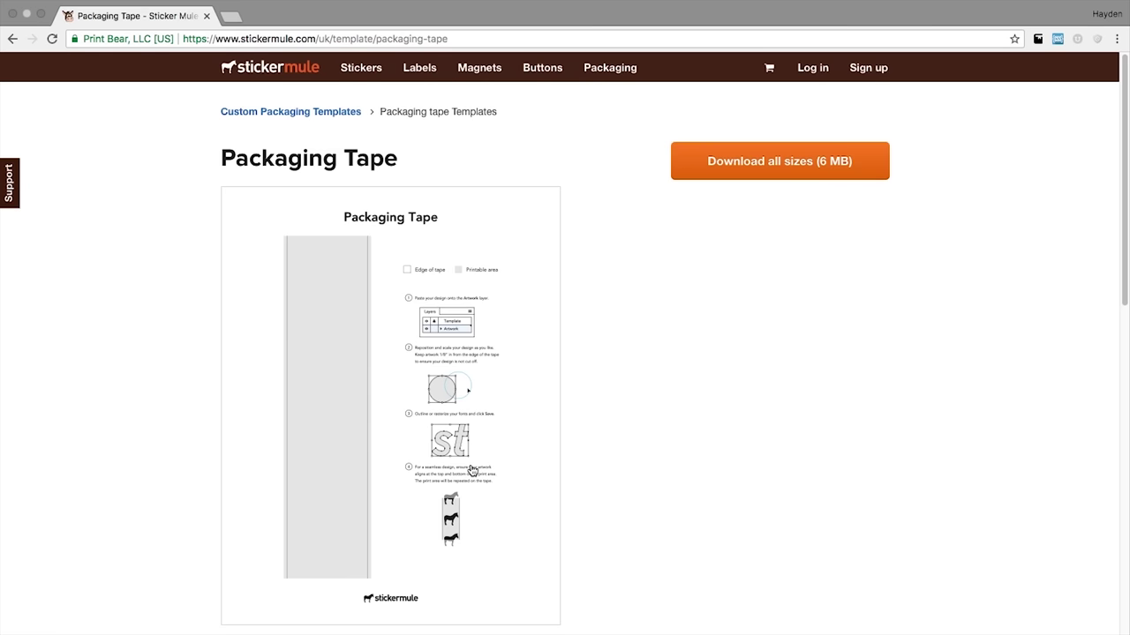
click(703, 165)
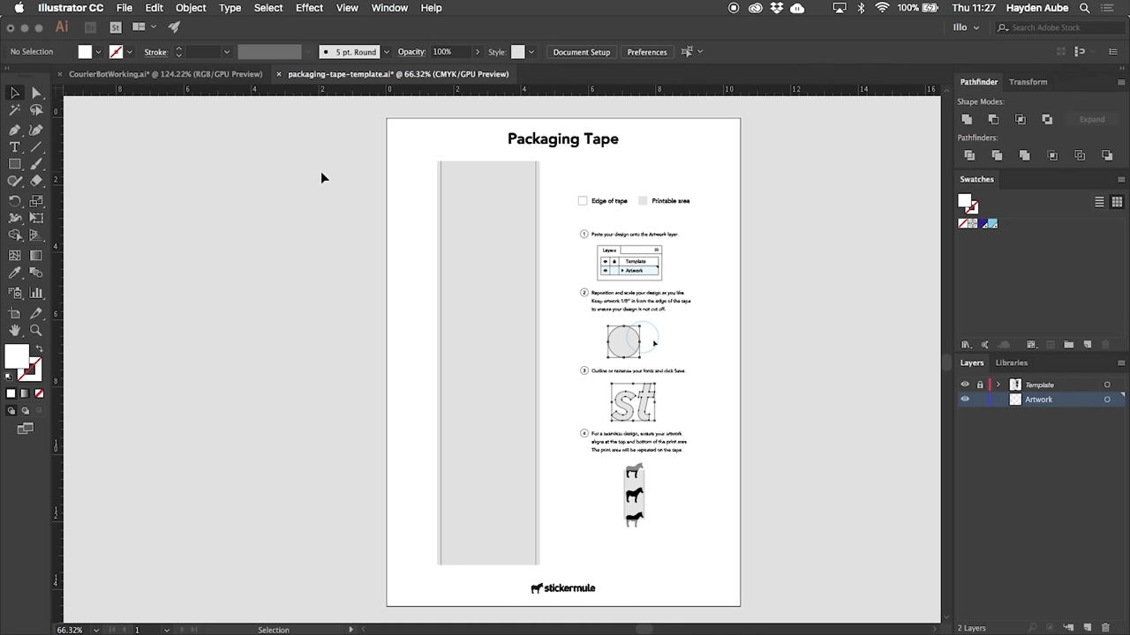
Step: Switch to Illustrator and copy the clipped pattern from CourierBotWorking.ai into the Artwork layer of packaging-tape-template.ai
click(212, 75)
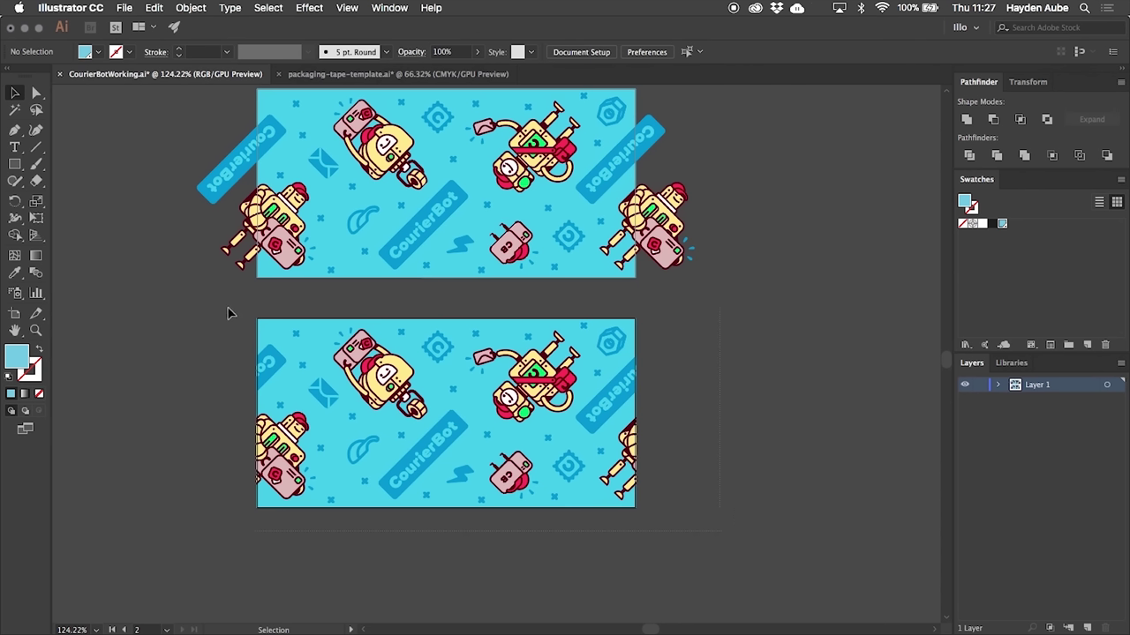
click(228, 313)
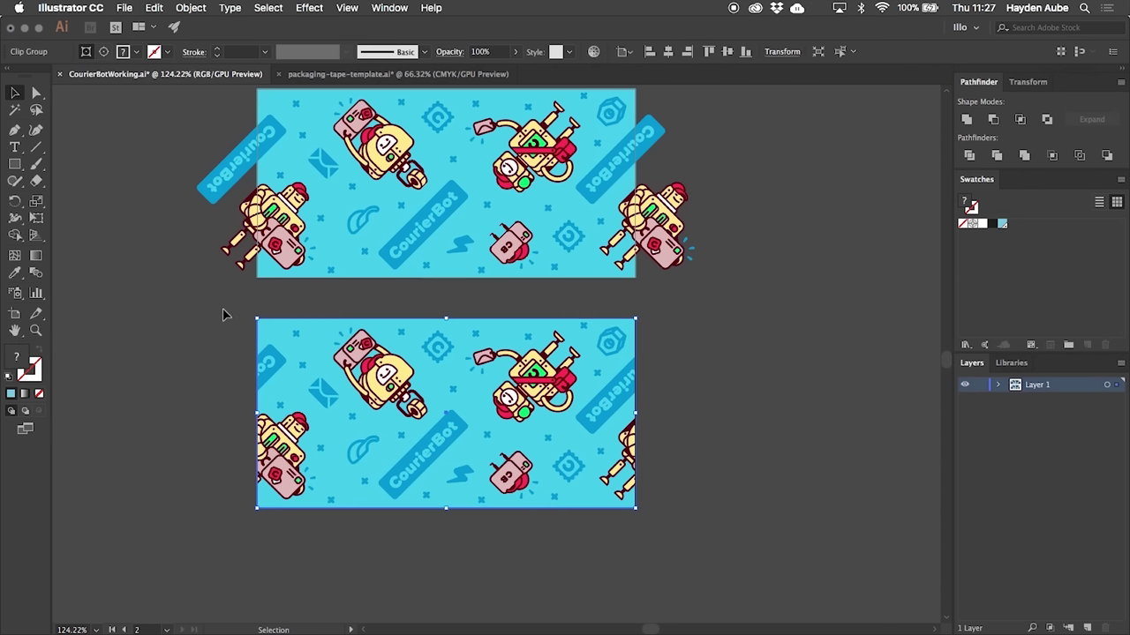
click(347, 75)
key(super+v)
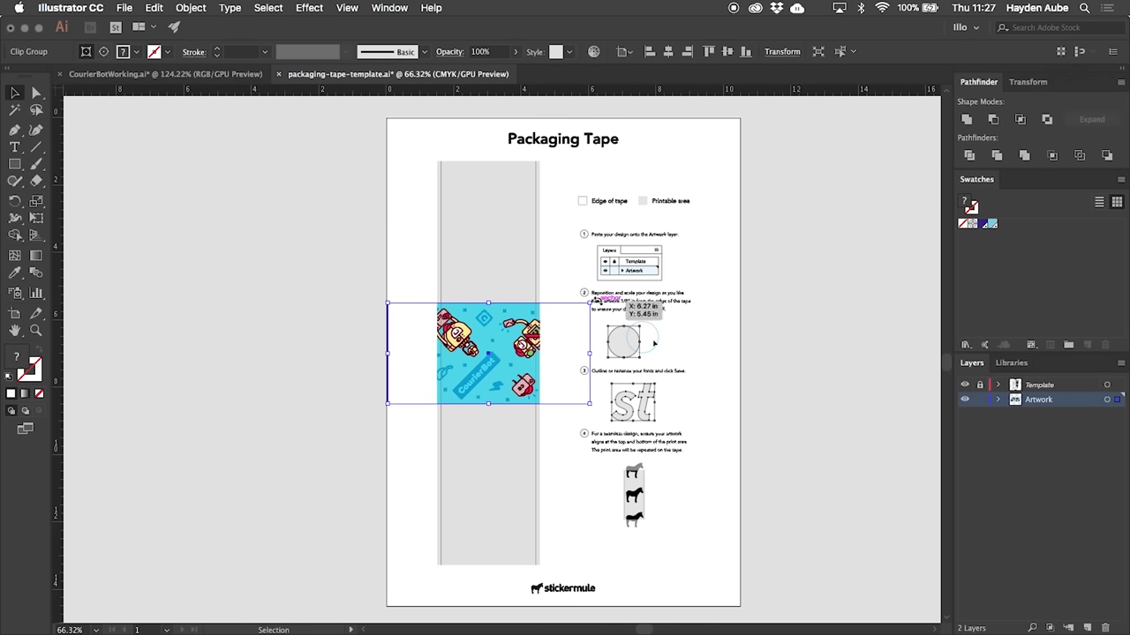
Step: Rotate the pasted pattern tile 90° counterclockwise and fit it into the lower half of the tape's printable area
drag(592, 302, 524, 247)
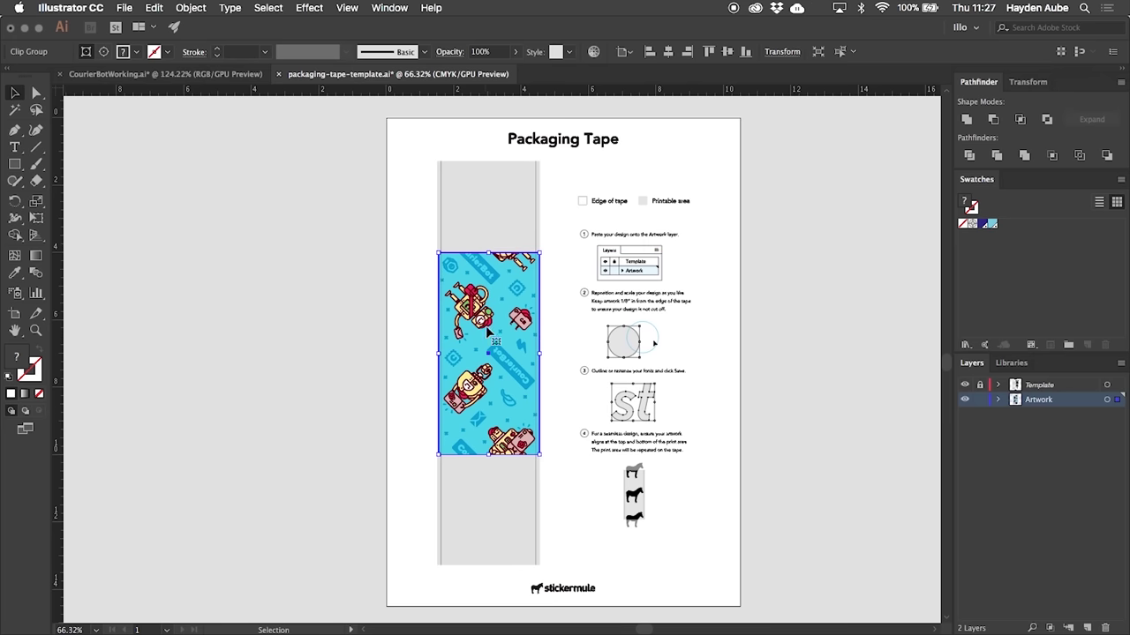
drag(492, 285, 493, 393)
drag(452, 564, 899, 575)
drag(536, 575, 418, 359)
drag(752, 311, 422, 312)
drag(751, 257, 705, 387)
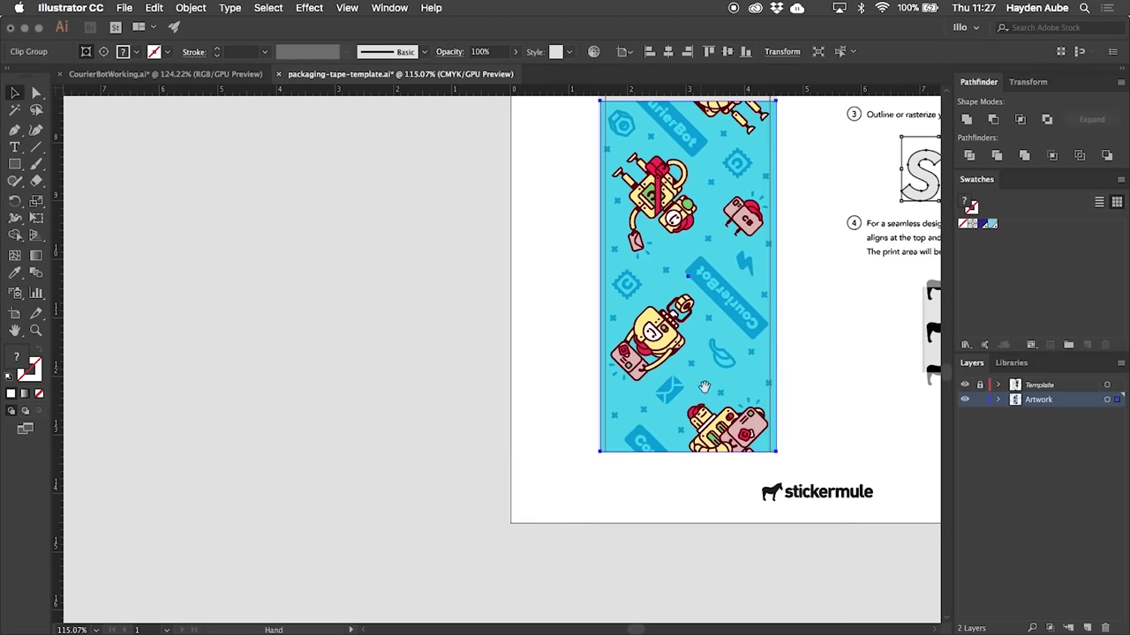
scroll(704, 386, up, 5)
scroll(731, 366, right, 2)
Step: Duplicate the pattern tile directly above itself to fill the upper half of the printable area
click(731, 365)
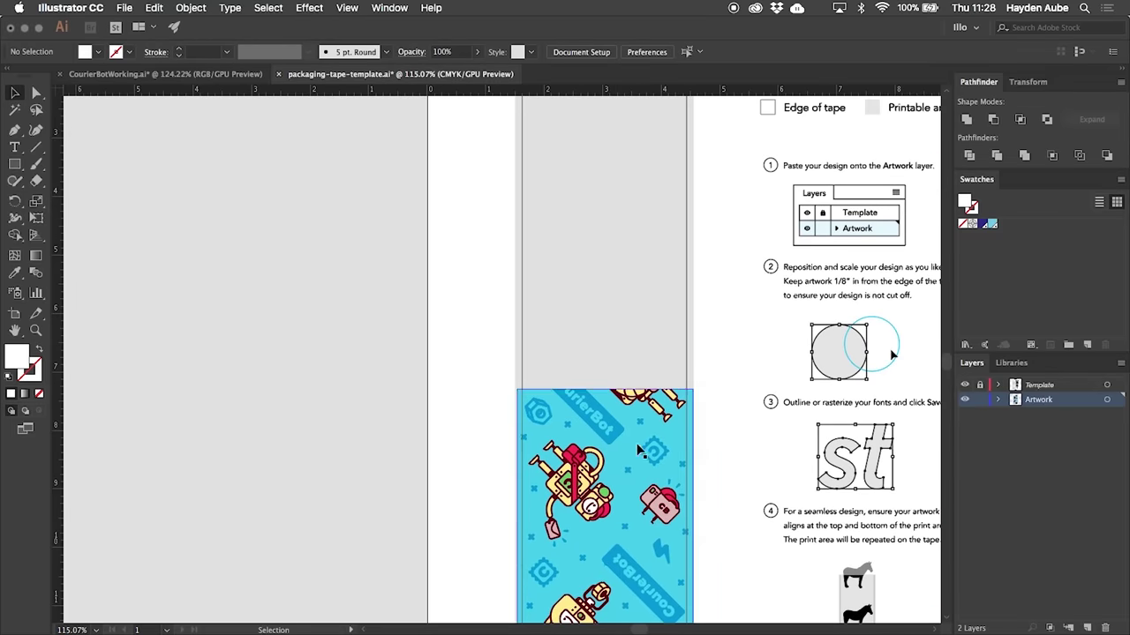
drag(622, 578, 588, 235)
scroll(629, 397, up, 2)
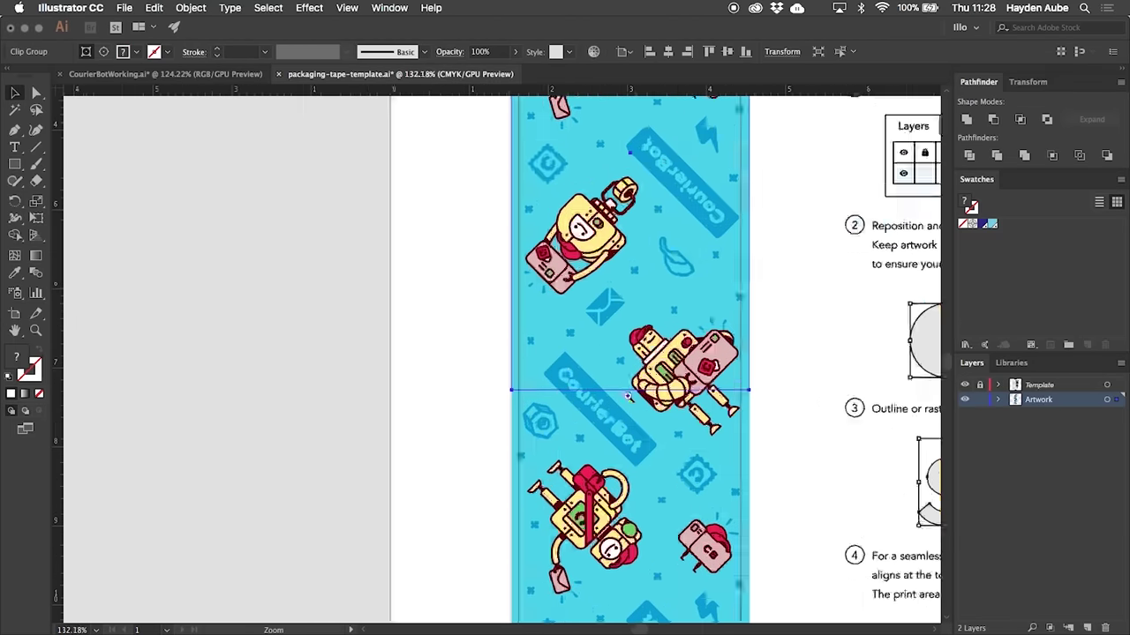
Step: Move the upper tile down slightly to close the gap at the seam so both tile edges meet exactly
scroll(628, 397, up, 10)
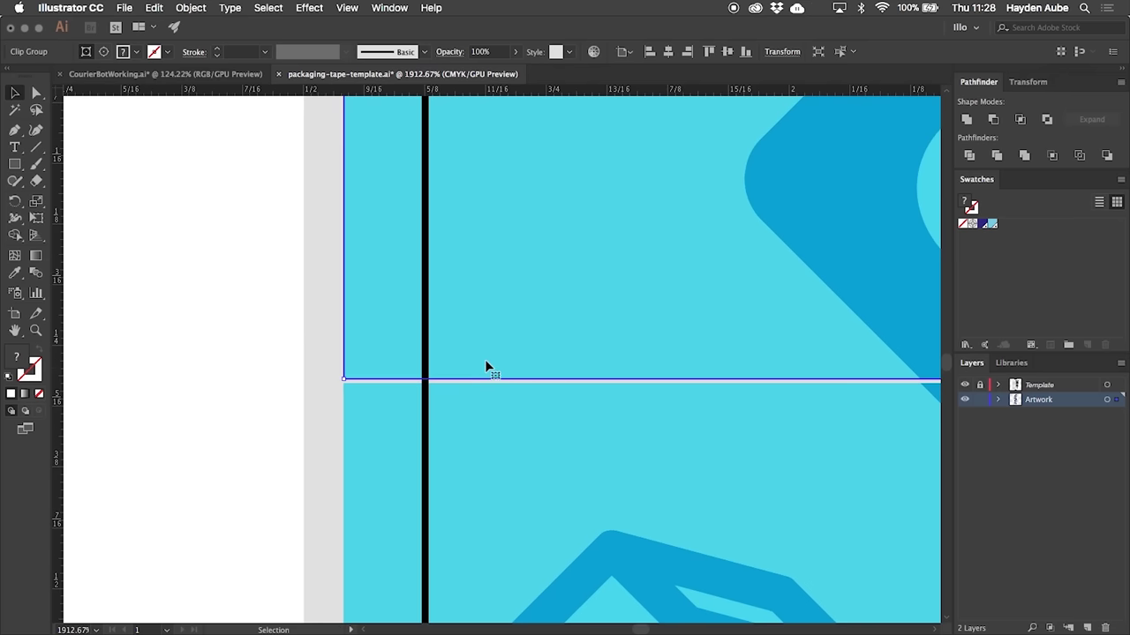
drag(484, 356, 484, 357)
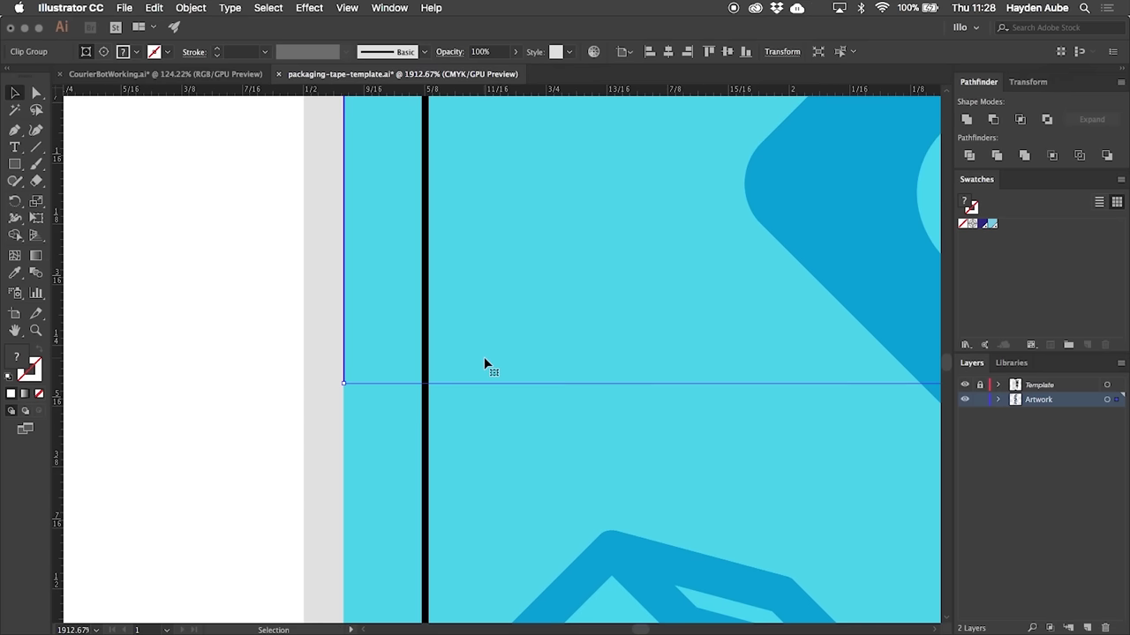
shift+click(391, 393)
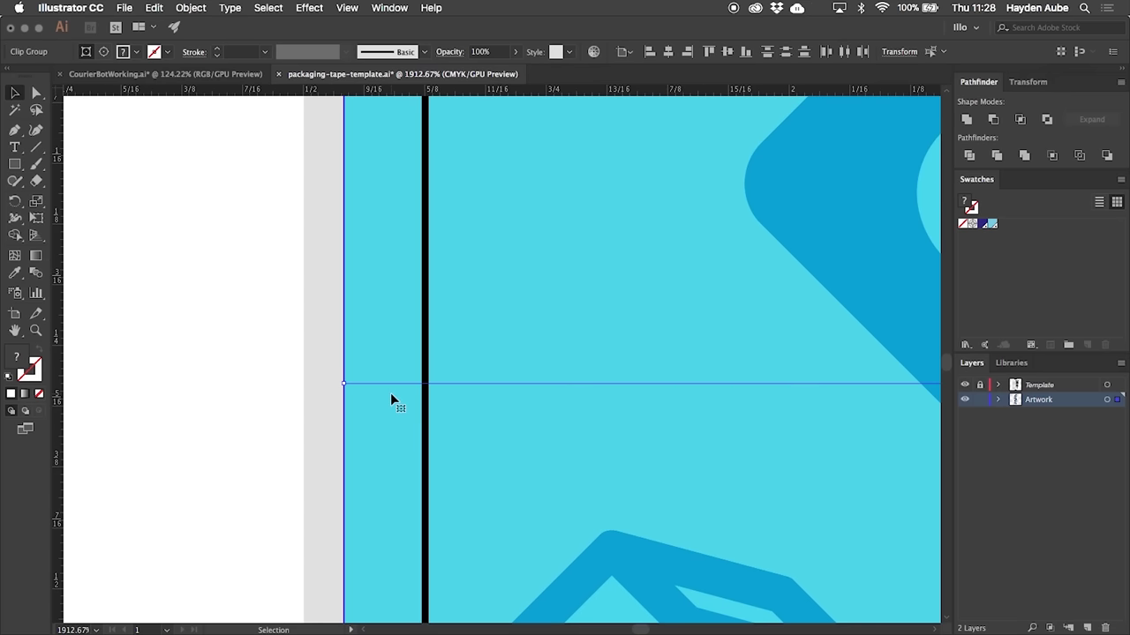
key(a)
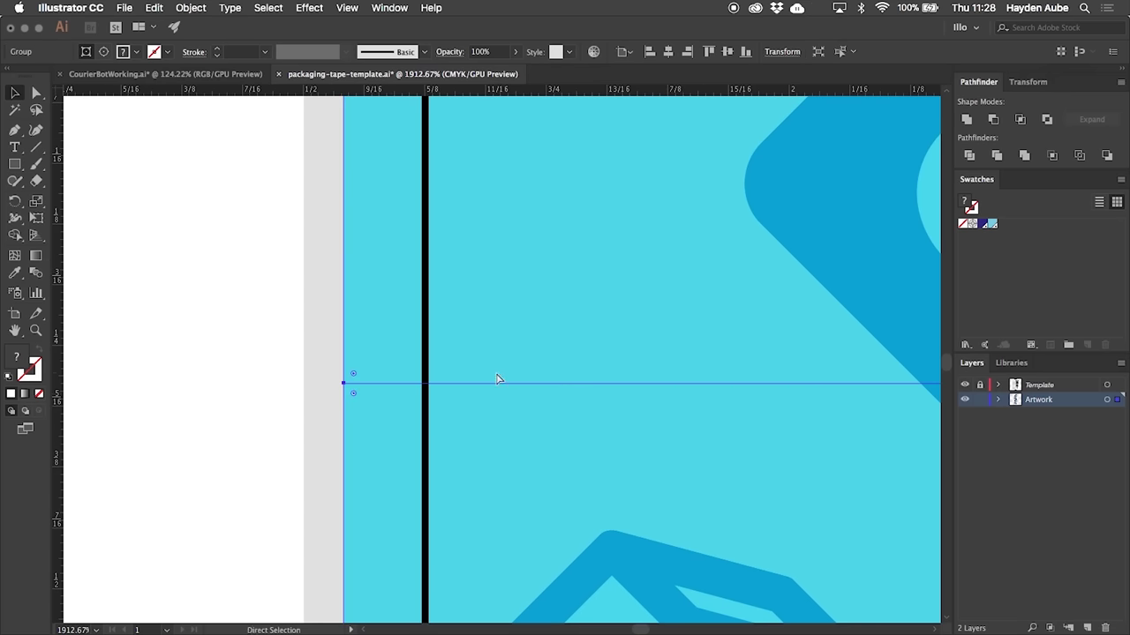
scroll(497, 380, down, 10)
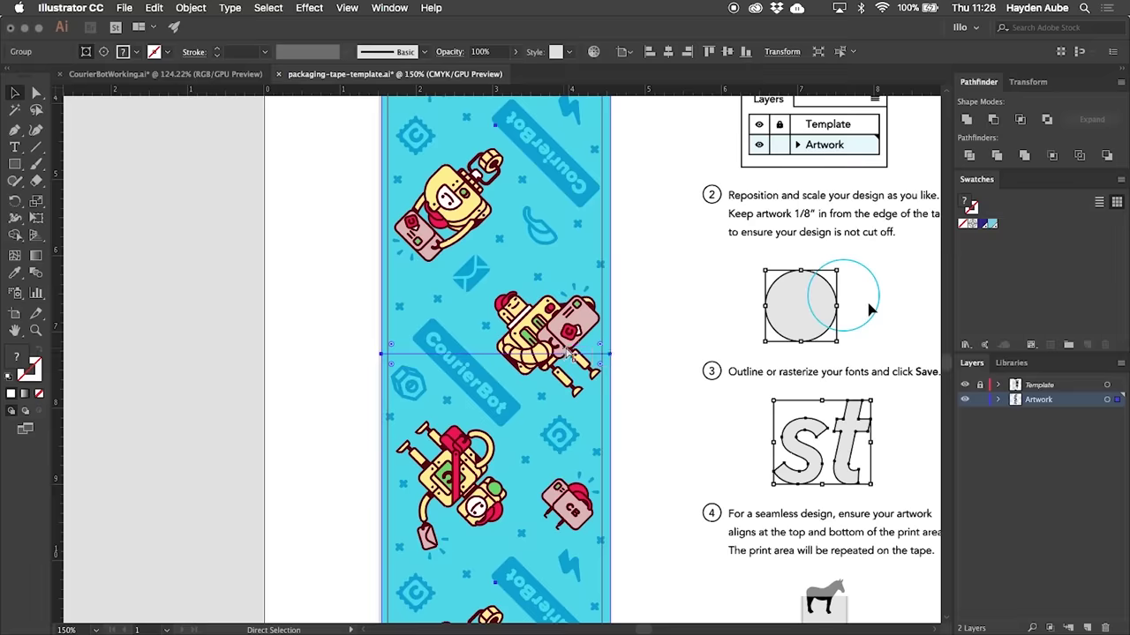
key(super+minus)
key(super+minus)
click(573, 251)
Step: Create a rectangle slightly larger than the tape area, fill it with the light blue swatch and place it behind the pattern
key(super+space)
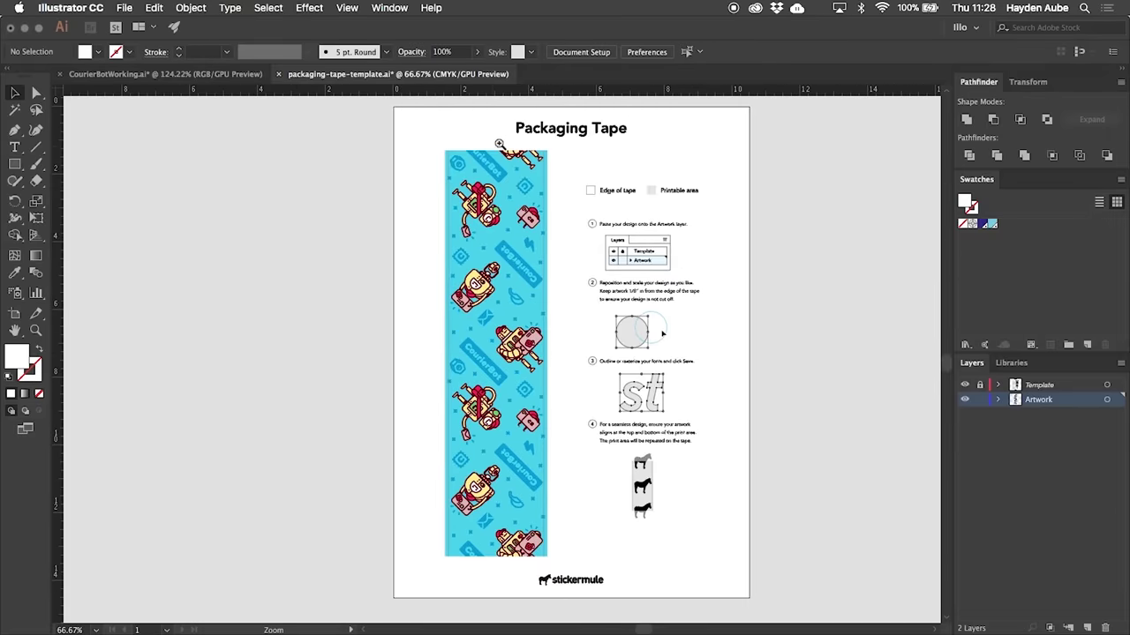
drag(498, 144, 928, 207)
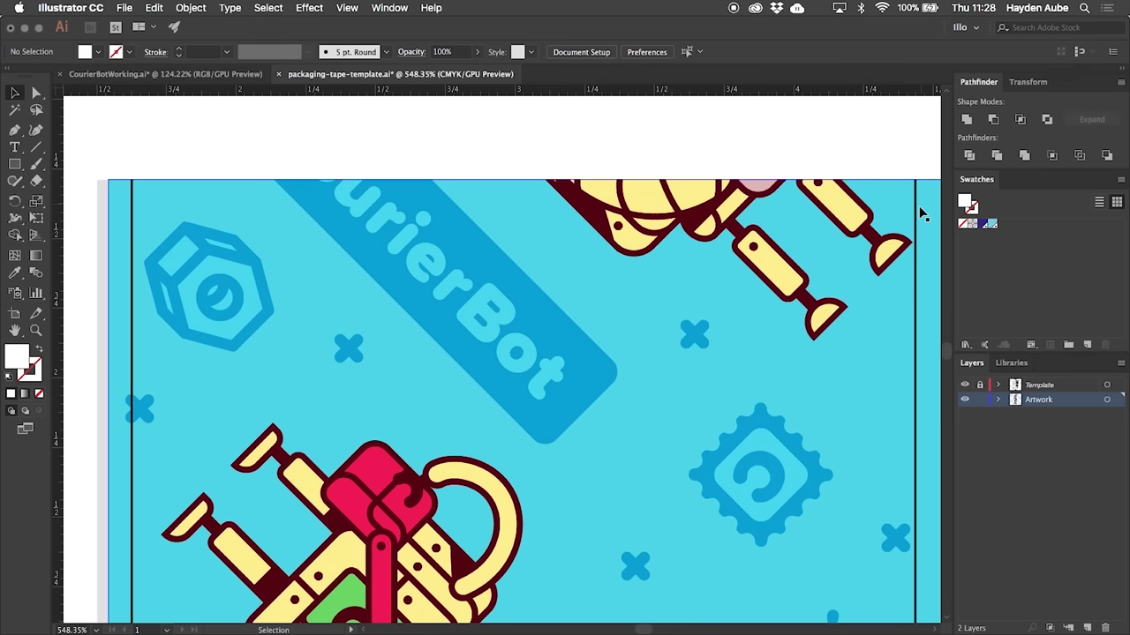
drag(626, 376, 409, 411)
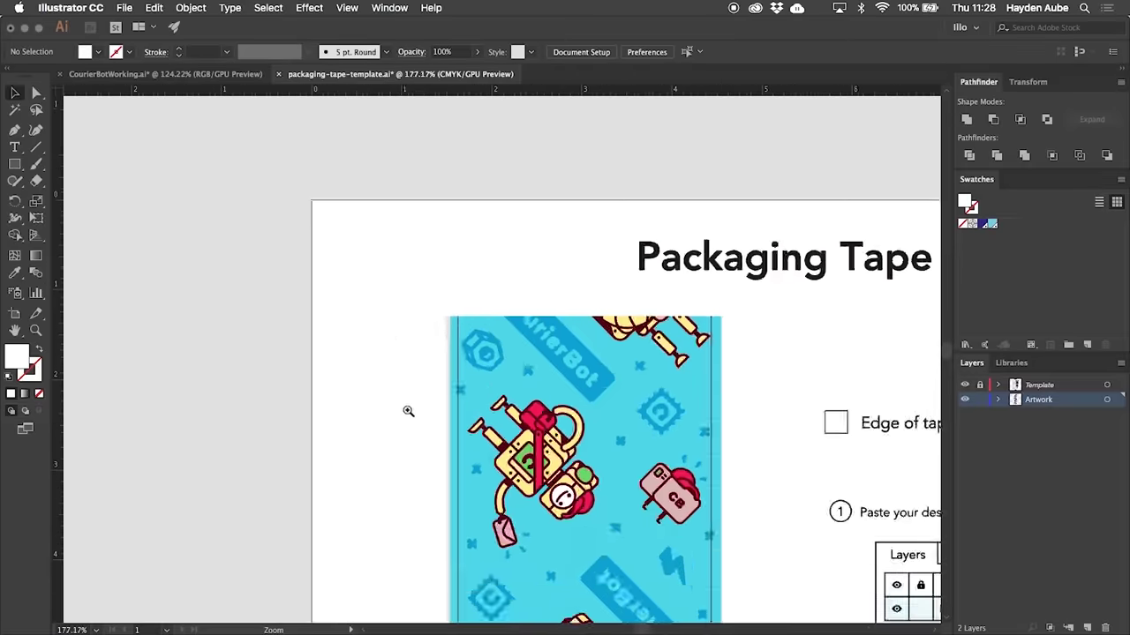
drag(493, 513, 477, 312)
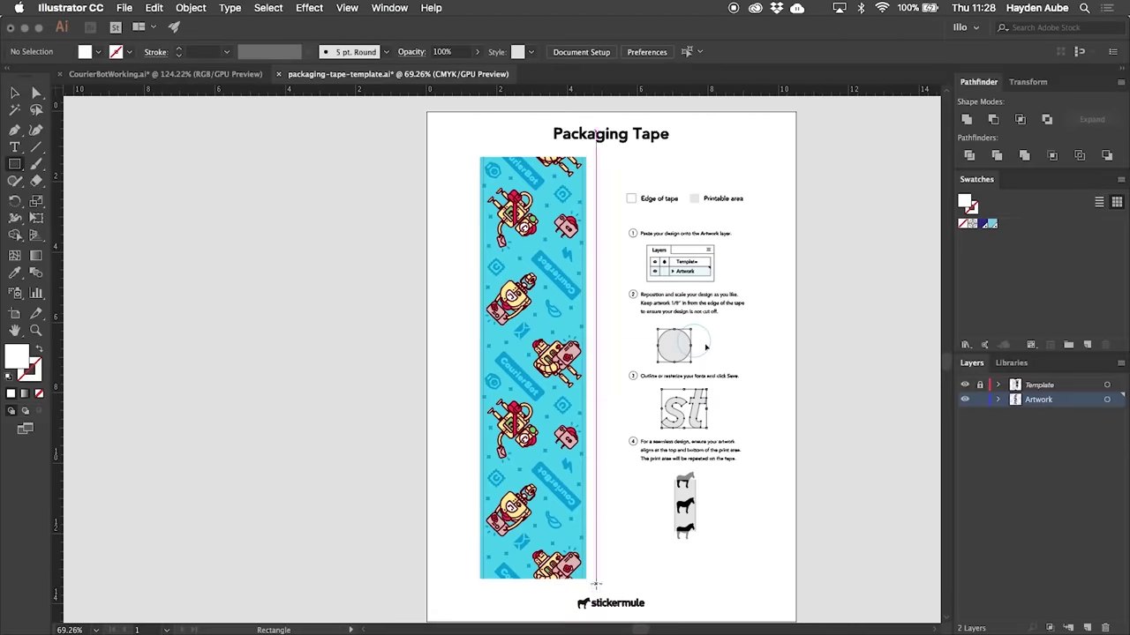
mouse_move(596, 583)
mouse_down()
mouse_move(489, 150)
mouse_move(469, 149)
mouse_up()
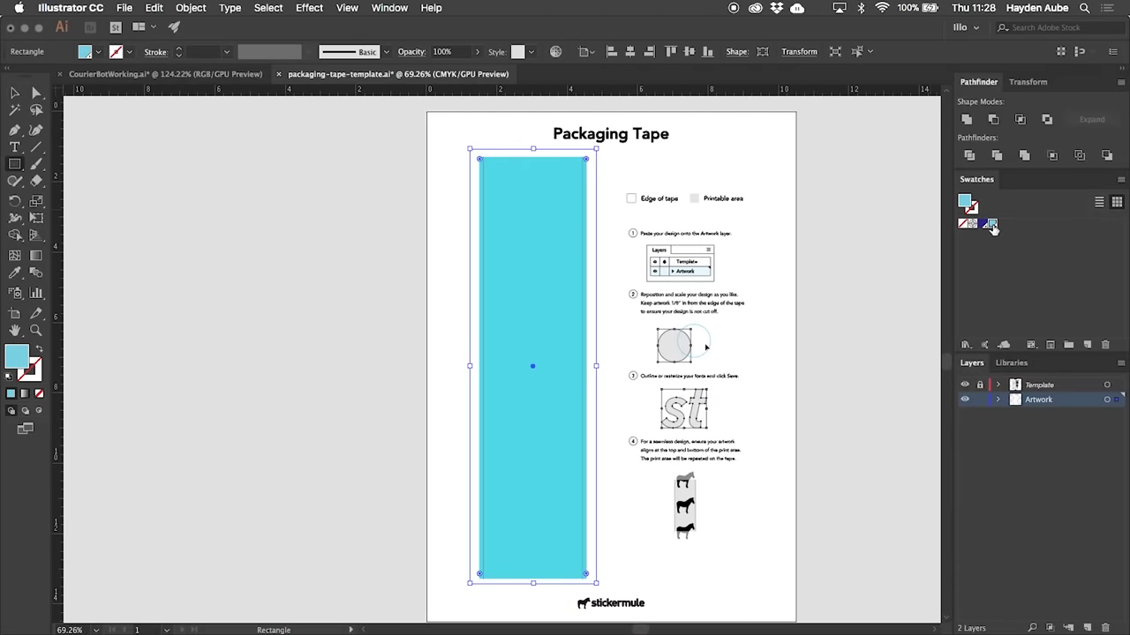
click(991, 223)
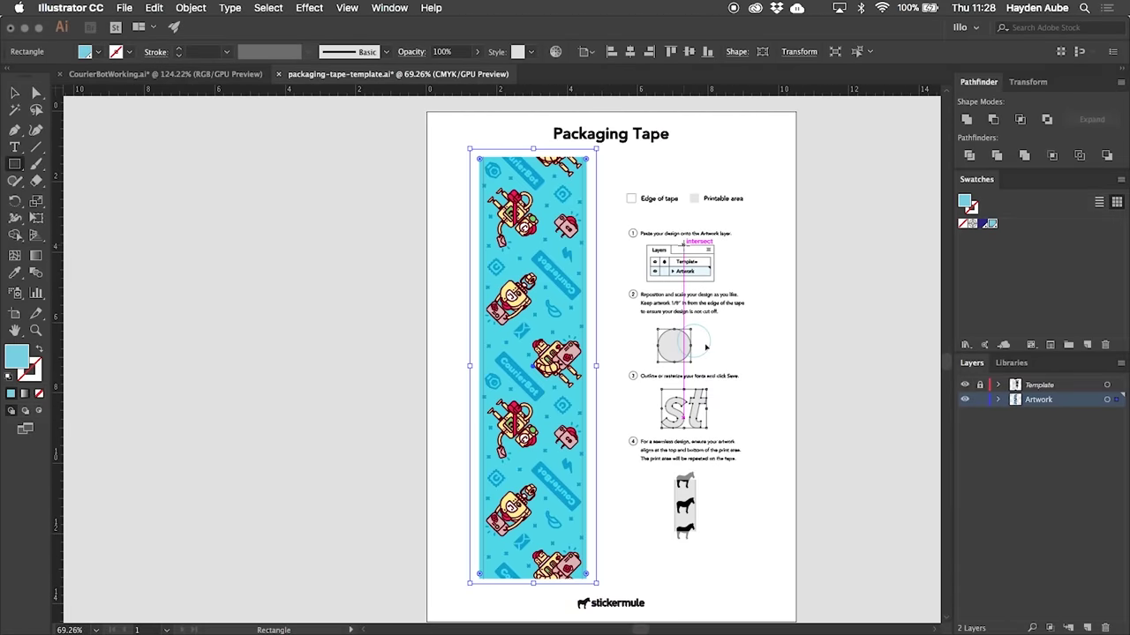
key(v)
click(814, 245)
key(super+0)
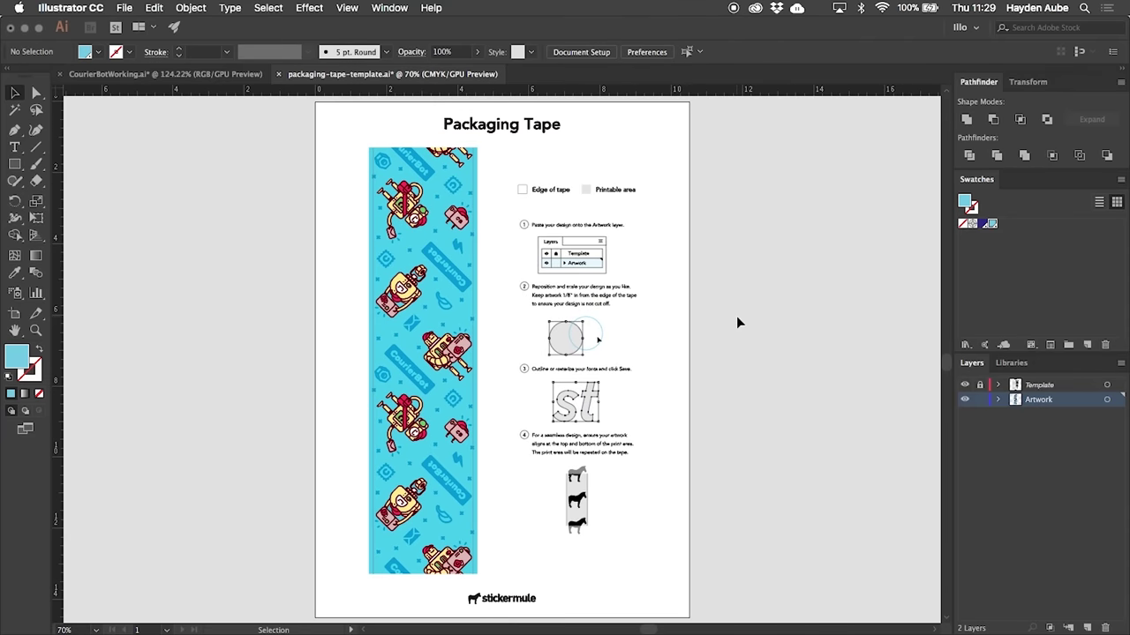